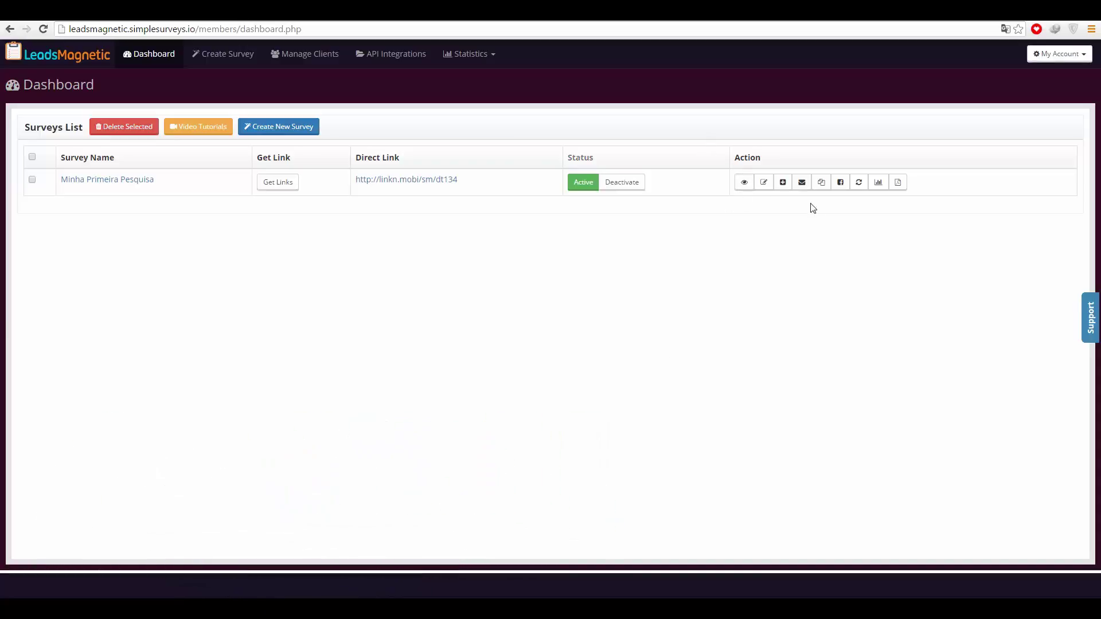
Open the survey "Minha Primeira Pesquisa" for editing and start a Number question asking "Quantos Anos Você Tem?"
{"action": "left_click", "coordinate": [763, 183]}
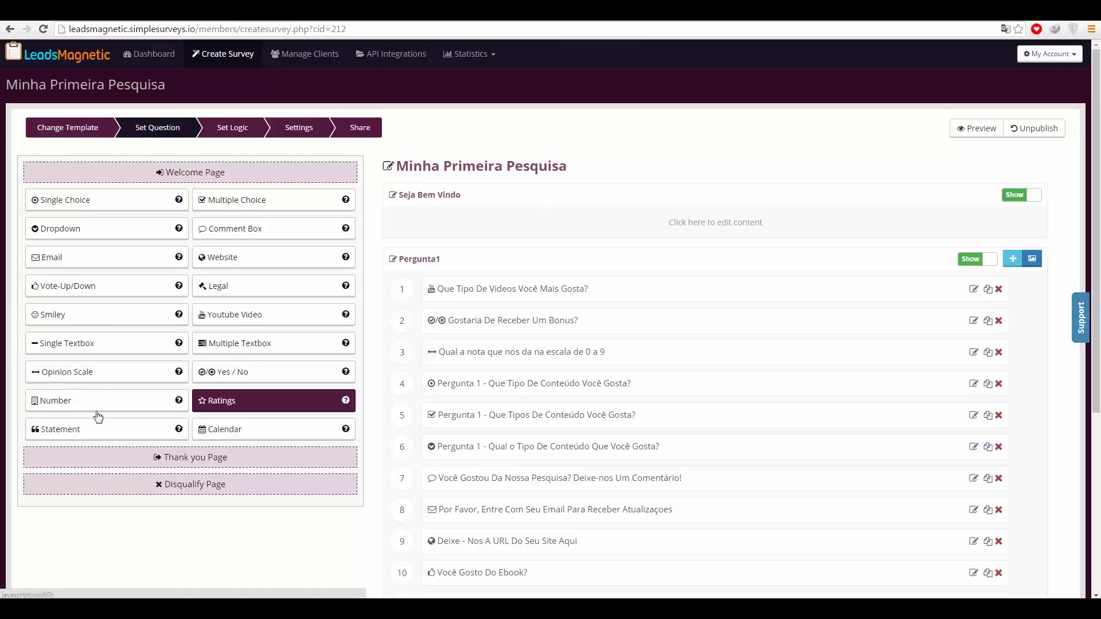
{"action": "left_click", "coordinate": [129, 401]}
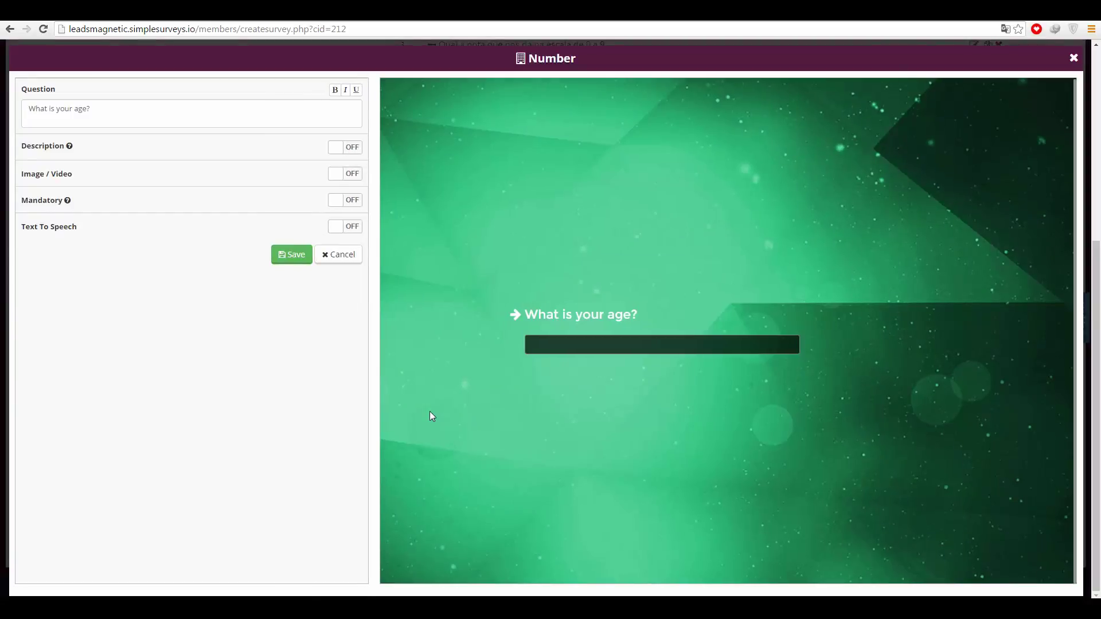
{"action": "key", "text": "Tab"}
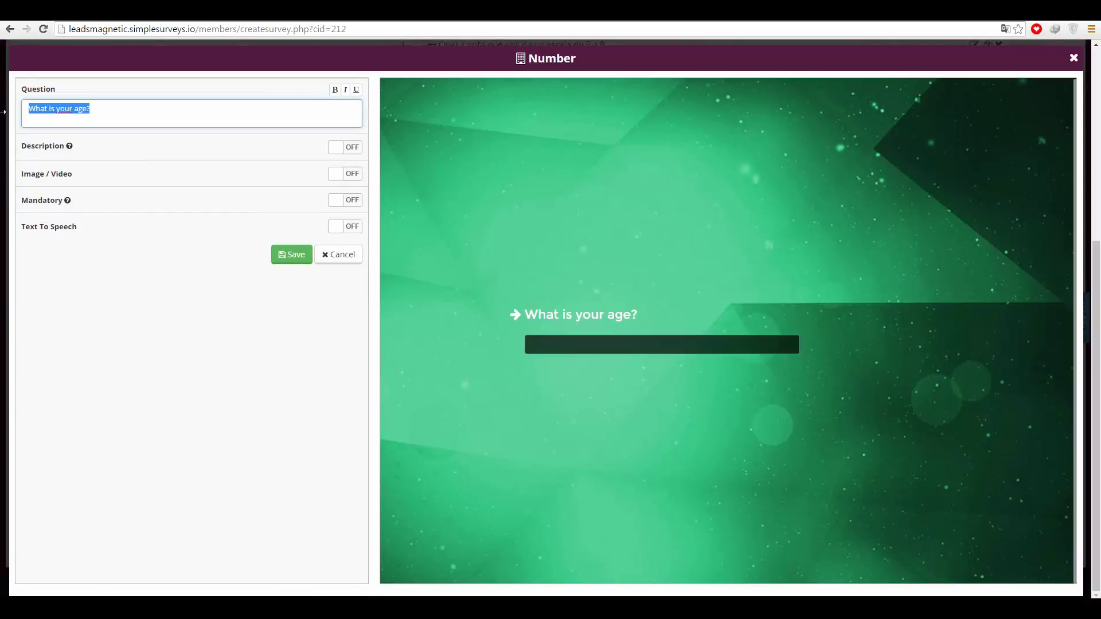
{"action": "type", "text": "Quanto"}
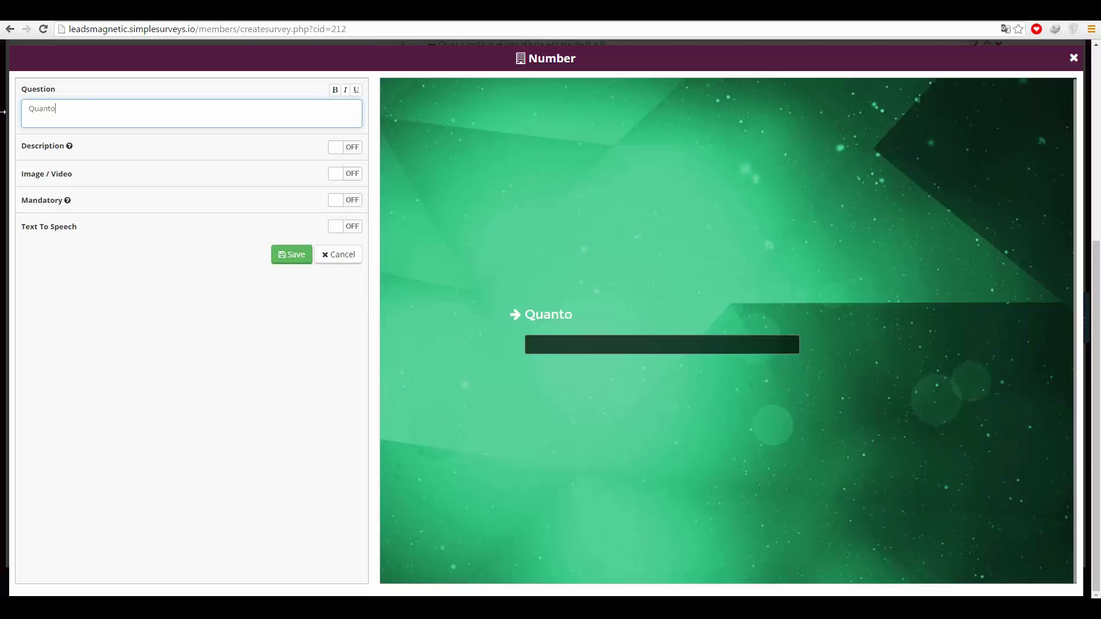
{"action": "type", "text": "s Anos Você "}
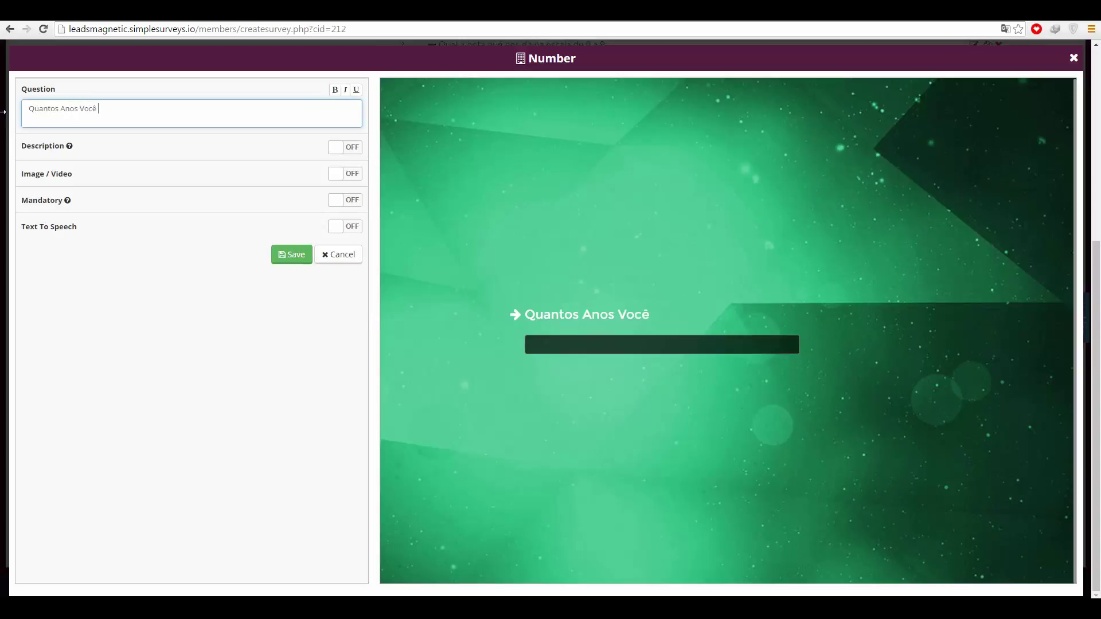
{"action": "type", "text": "Tem?"}
Save the number question and move it to second place on the Pergunta1 page, directly below the video question
{"action": "left_click", "coordinate": [299, 261]}
{"action": "left_click", "coordinate": [299, 261]}
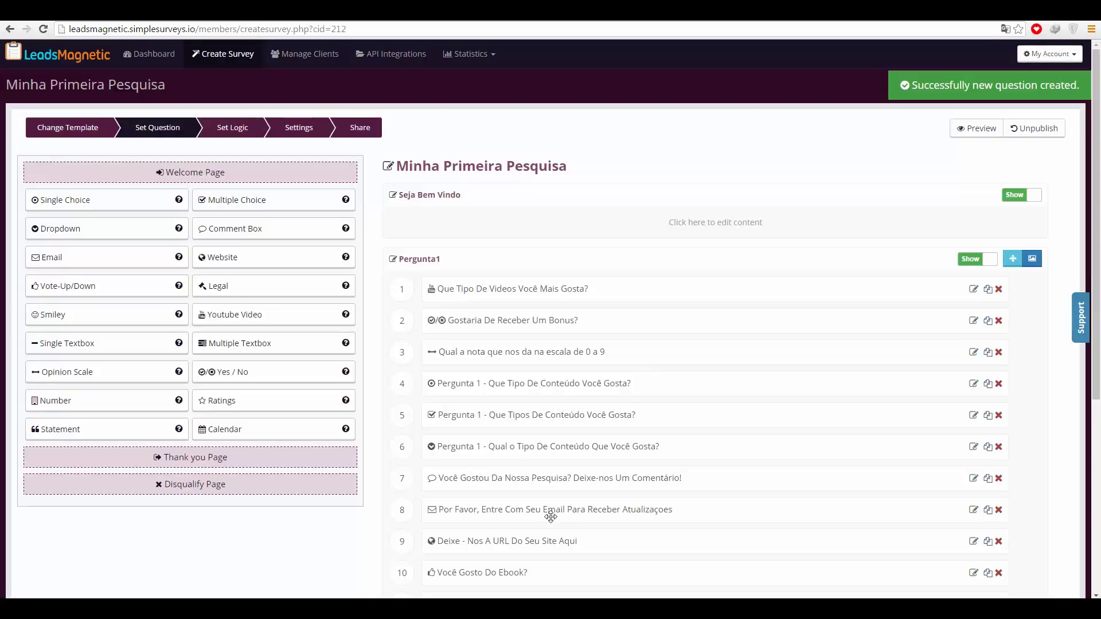
{"action": "scroll", "coordinate": [543, 477], "scroll_direction": "down", "scroll_amount": 2}
{"action": "left_click_drag", "start_coordinate": [508, 560], "coordinate": [486, 211]}
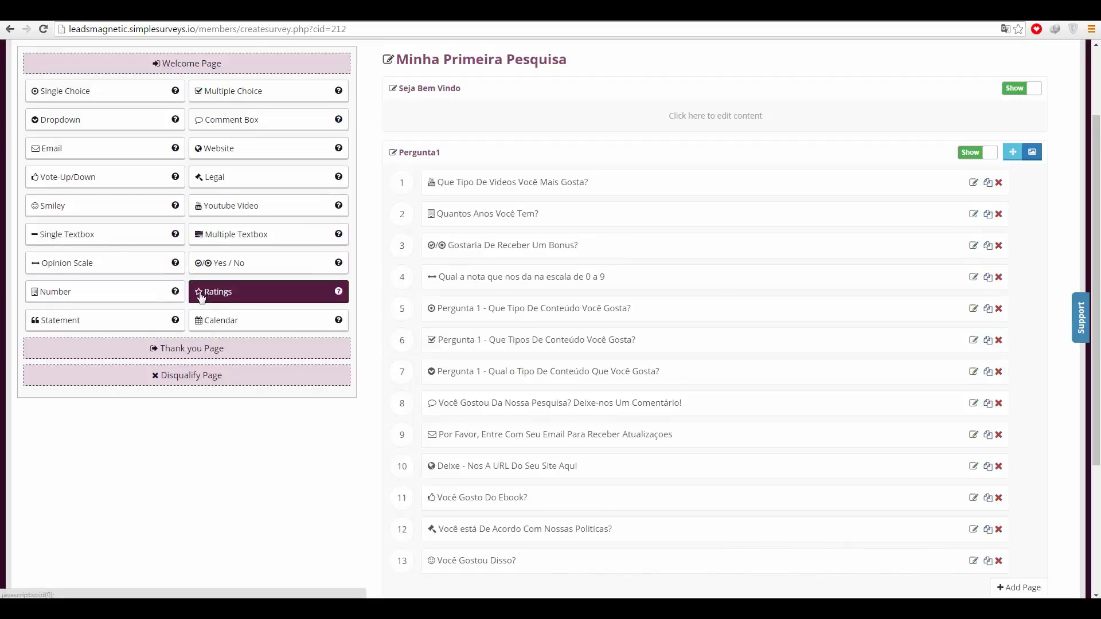
Start a new Ratings question for the survey
{"action": "left_click", "coordinate": [233, 296]}
{"action": "scroll", "coordinate": [233, 296], "scroll_direction": "down", "scroll_amount": 4}
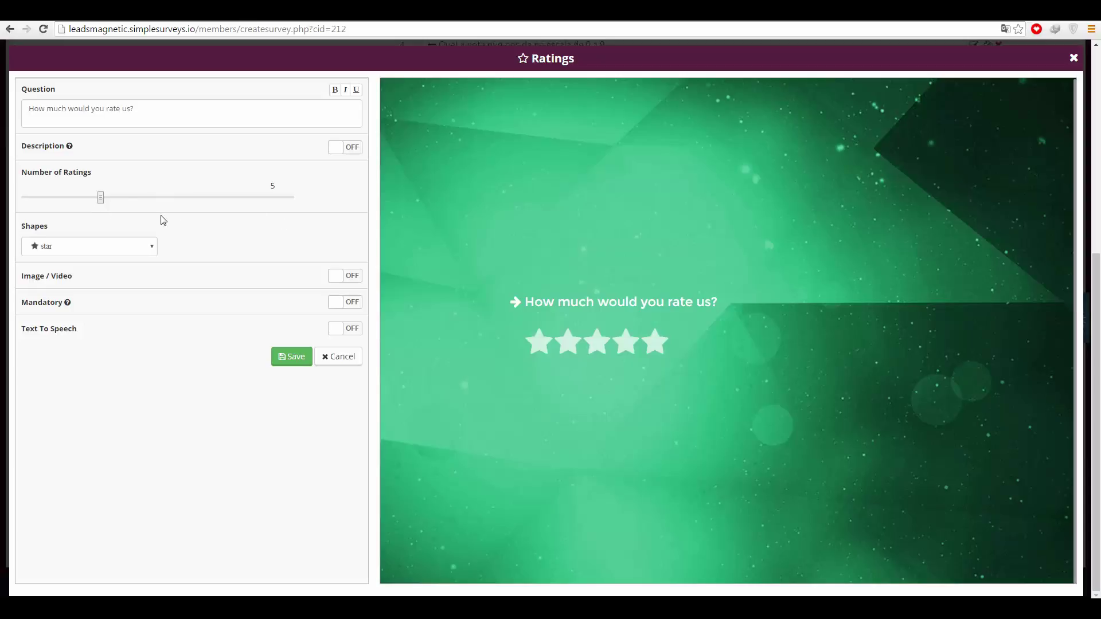
Try the Heart, User, Thumbs Up and Circle shapes for the rating question and return to the star shape
{"action": "left_click", "coordinate": [108, 247]}
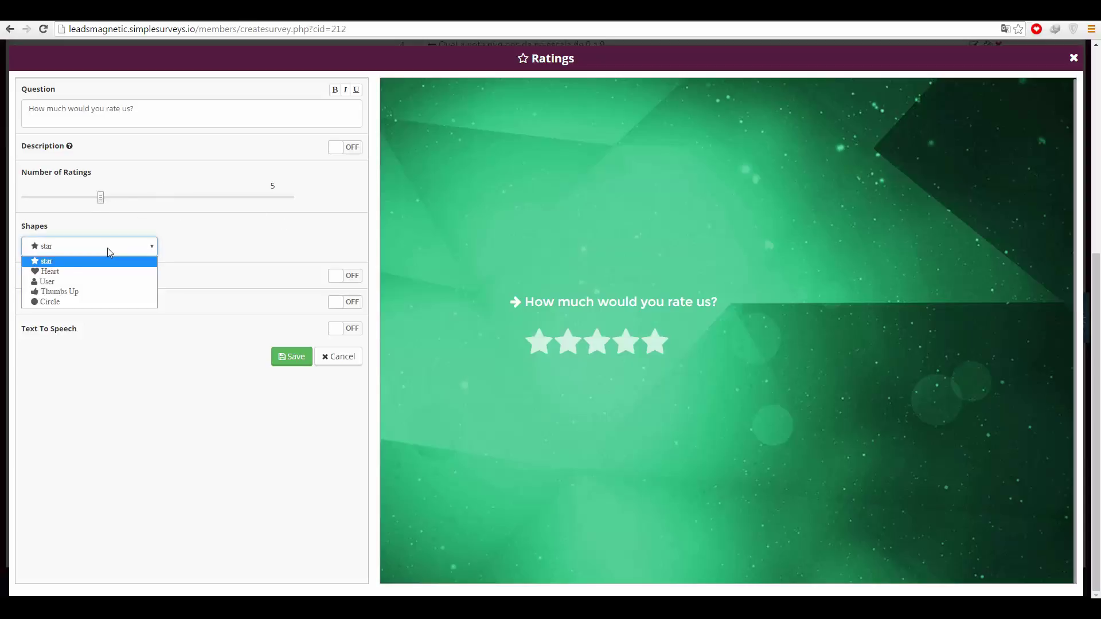
{"action": "left_click", "coordinate": [73, 272]}
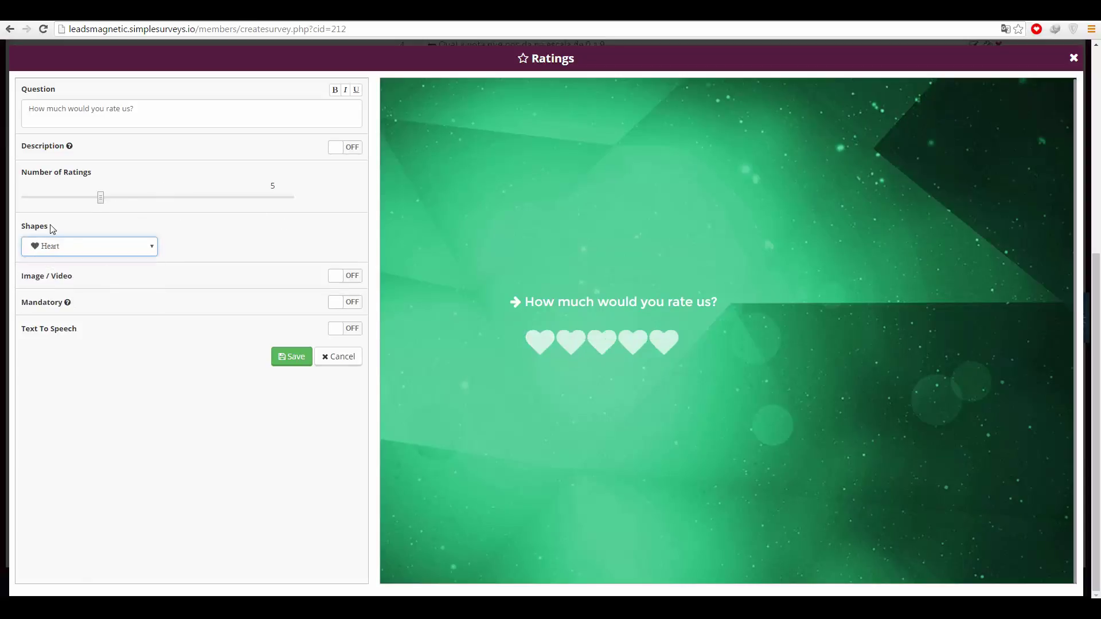
{"action": "left_click", "coordinate": [91, 251]}
{"action": "left_click", "coordinate": [71, 281]}
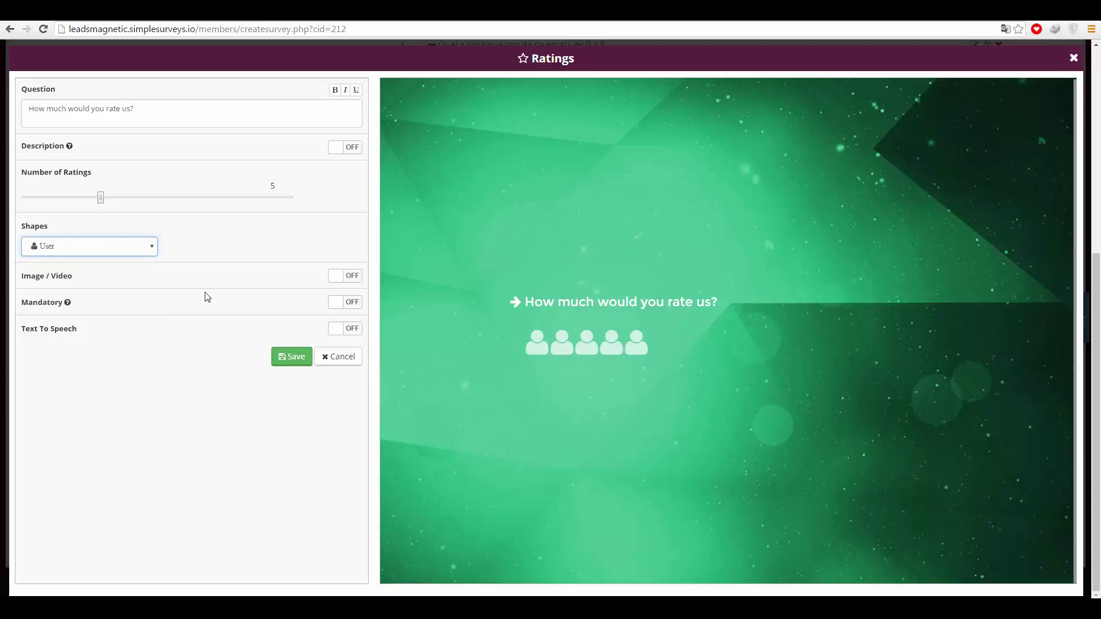
{"action": "left_click", "coordinate": [107, 248]}
{"action": "left_click", "coordinate": [67, 288]}
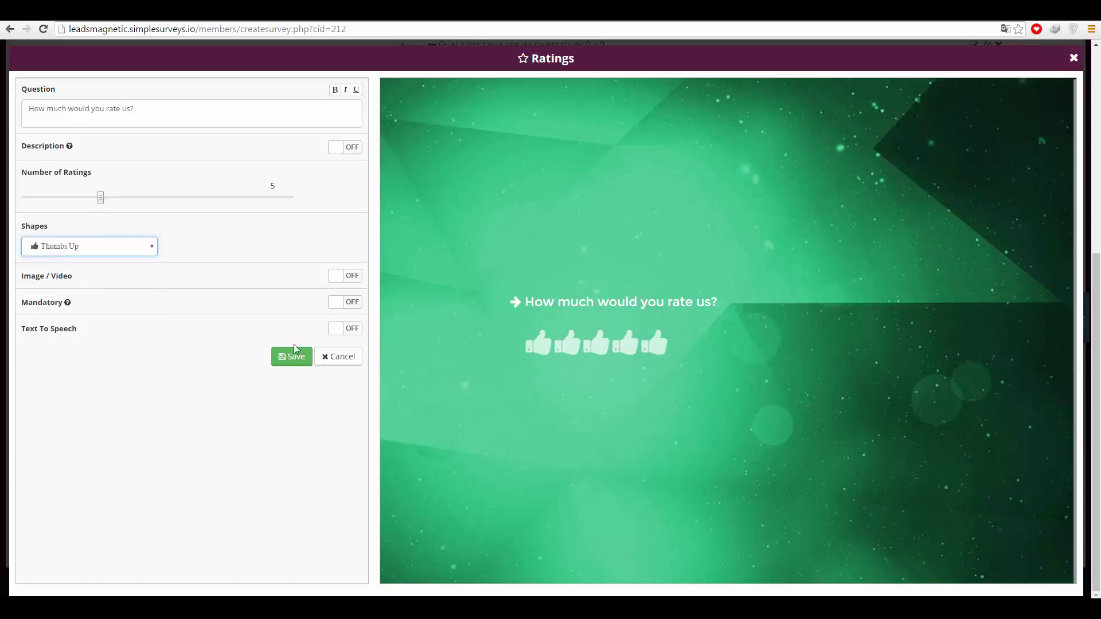
{"action": "left_click", "coordinate": [136, 248]}
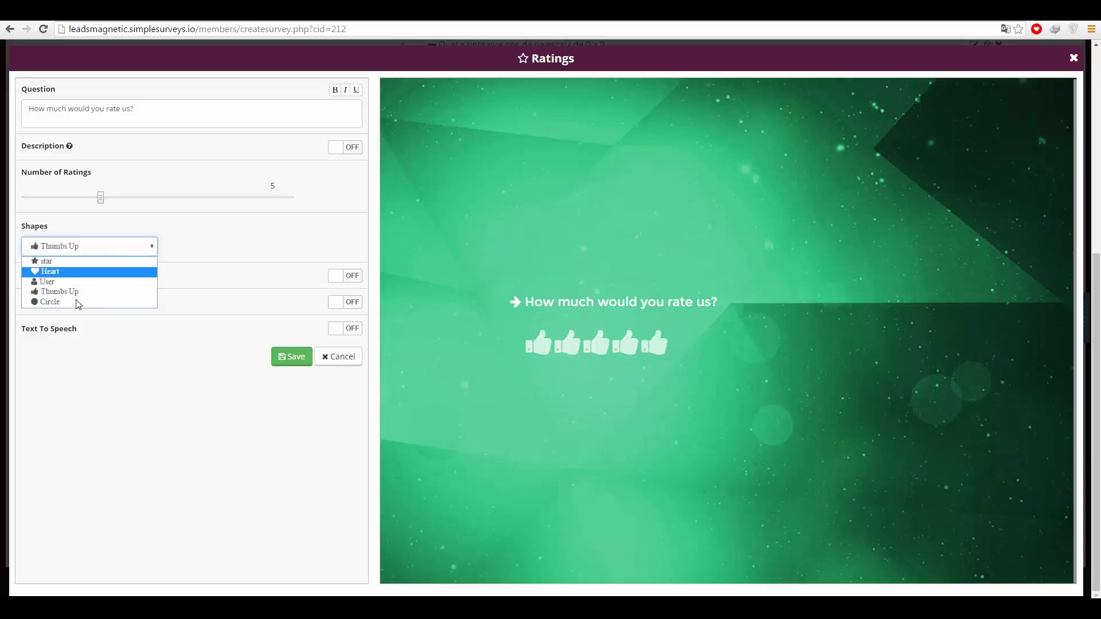
{"action": "left_click", "coordinate": [96, 303]}
{"action": "left_click", "coordinate": [80, 252]}
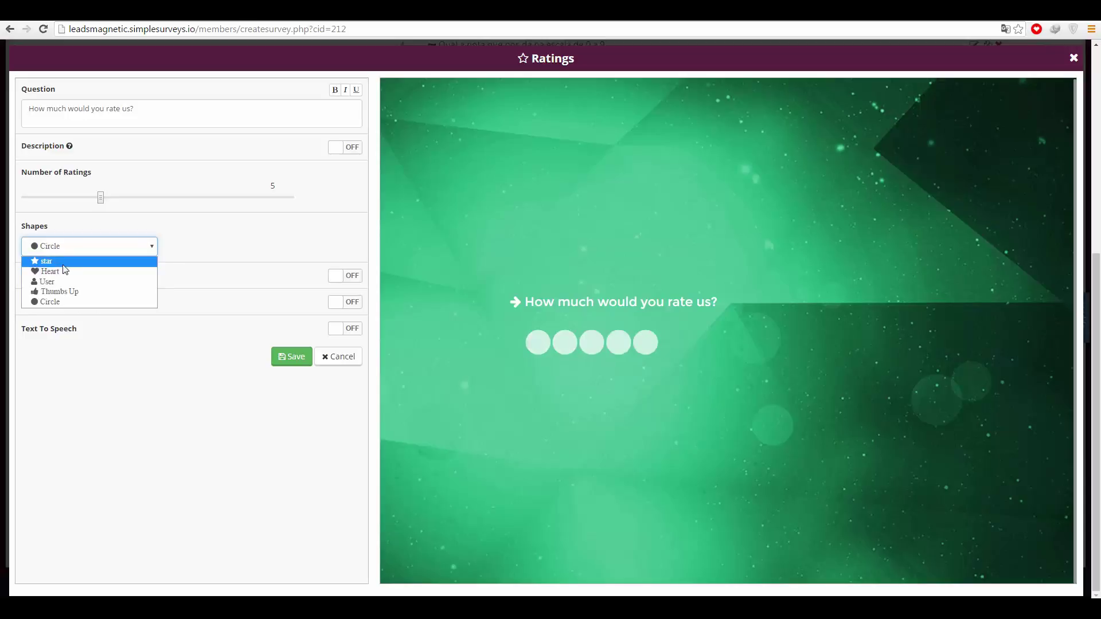
{"action": "left_click", "coordinate": [46, 262]}
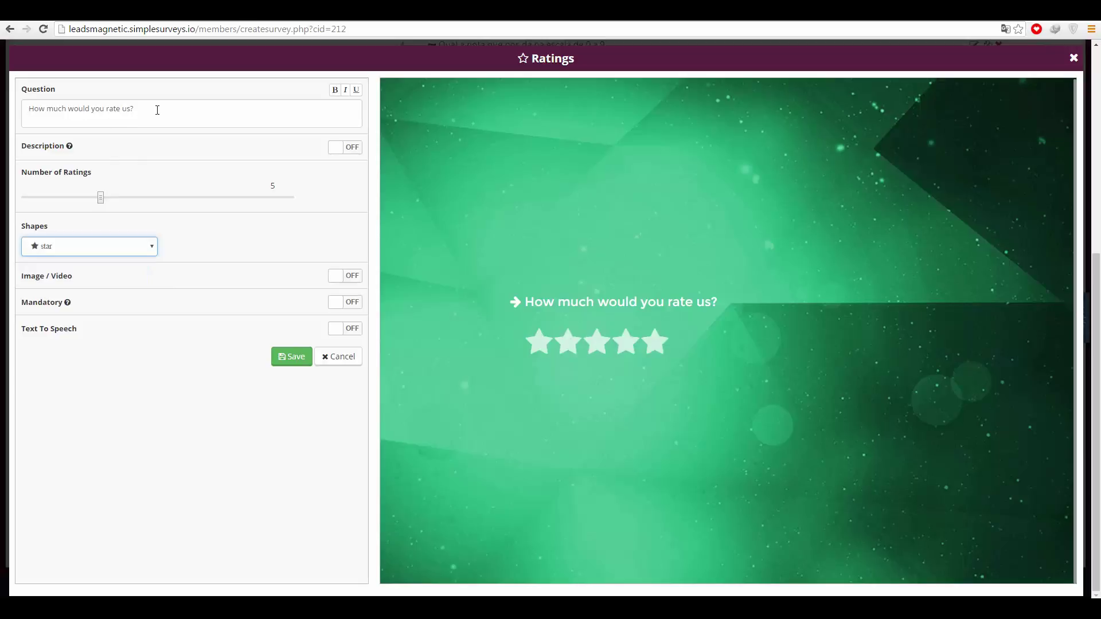
Word the rating question as "Qual a Sua Classificação Para Nossa Pesquisa?", set the number of ratings to 10 and save it
{"action": "left_click_drag", "start_coordinate": [27, 109], "coordinate": [248, 146]}
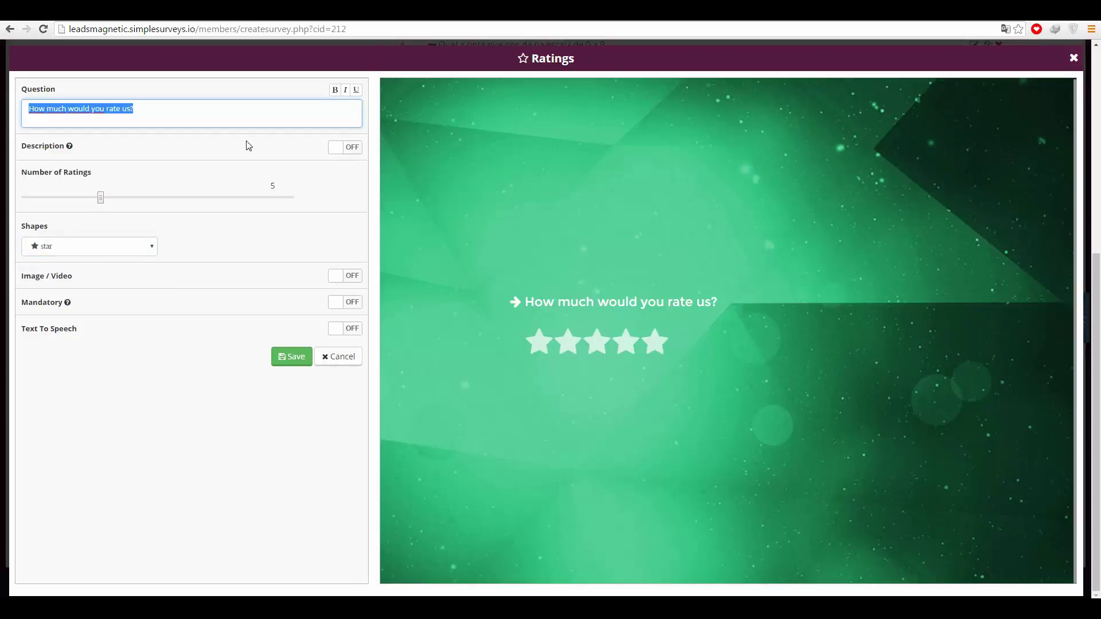
{"action": "type", "text": "Qual A"}
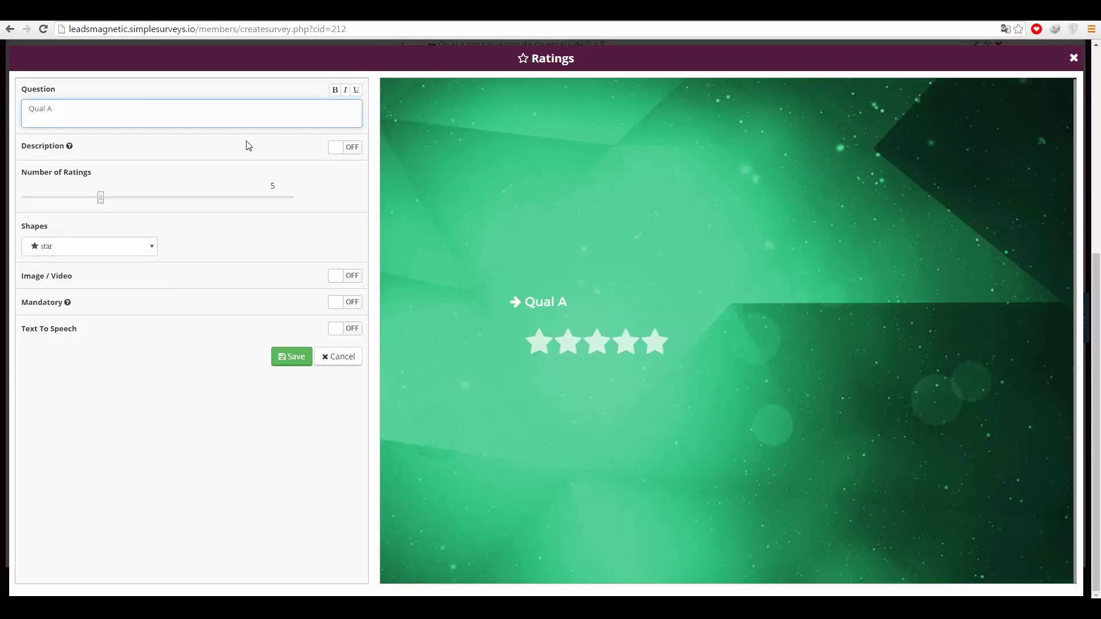
{"action": "type", "text": " Sua Classifcaç"}
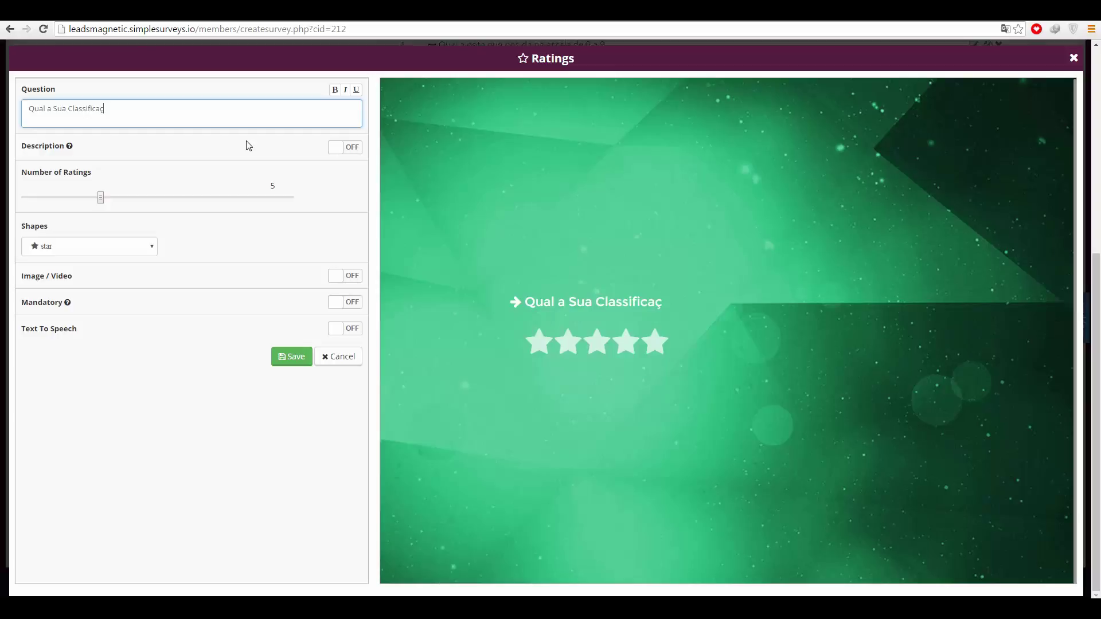
{"action": "type", "text": "ão Para Nossa Pes"}
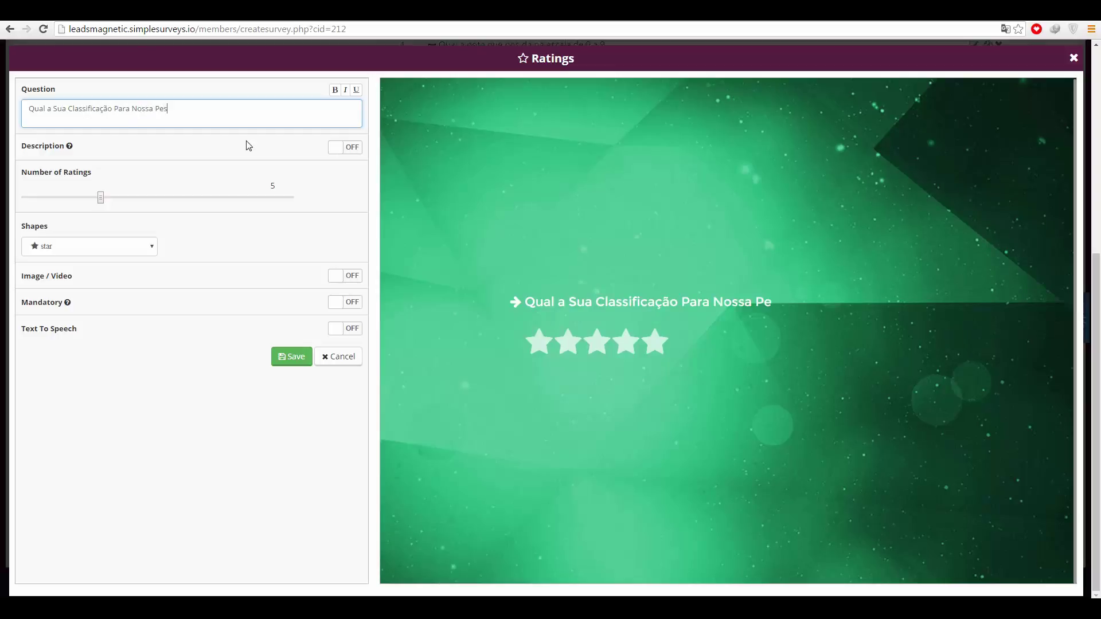
{"action": "type", "text": "quisa?"}
{"action": "left_click", "coordinate": [304, 208]}
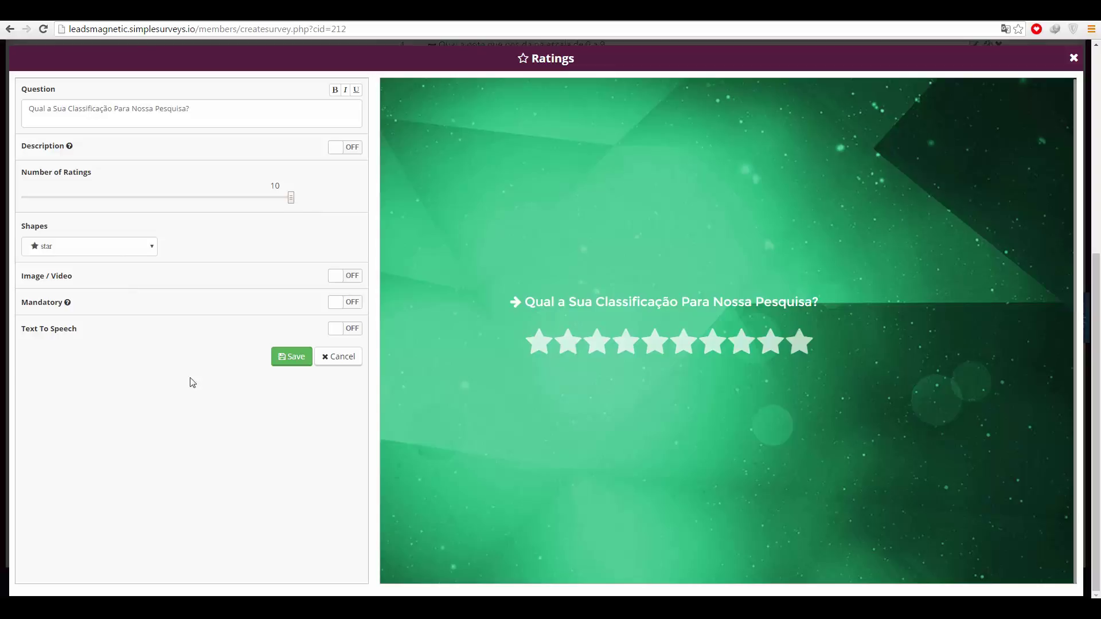
{"action": "left_click", "coordinate": [289, 361]}
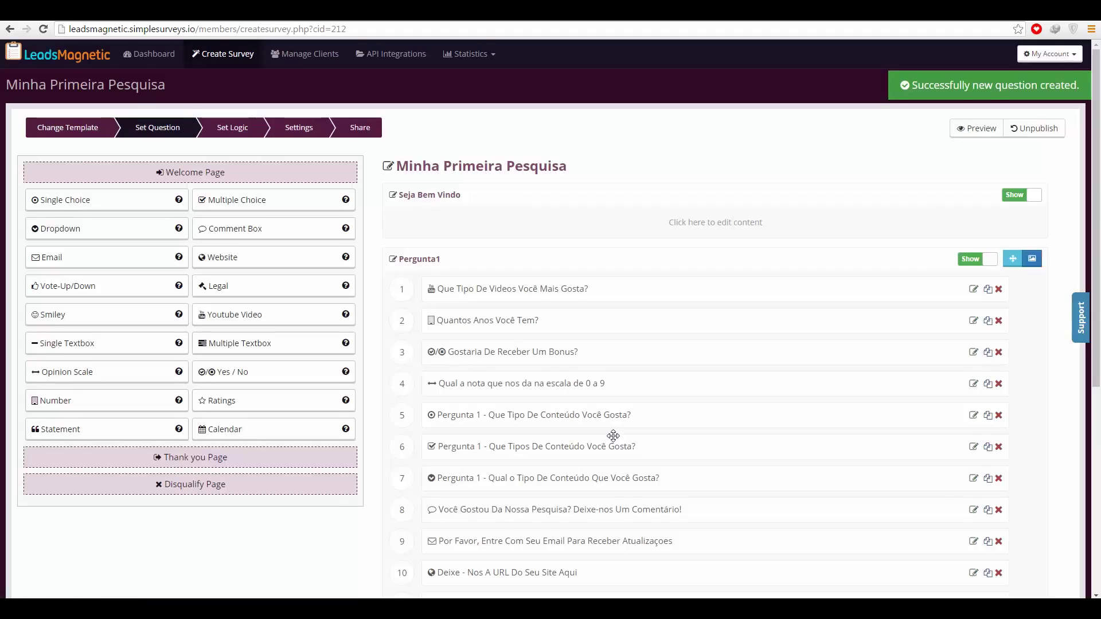
Move the rating question to third place on the Pergunta1 page, directly below "Quantos Anos Você Tem?"
{"action": "scroll", "coordinate": [573, 487], "scroll_direction": "down", "scroll_amount": 1}
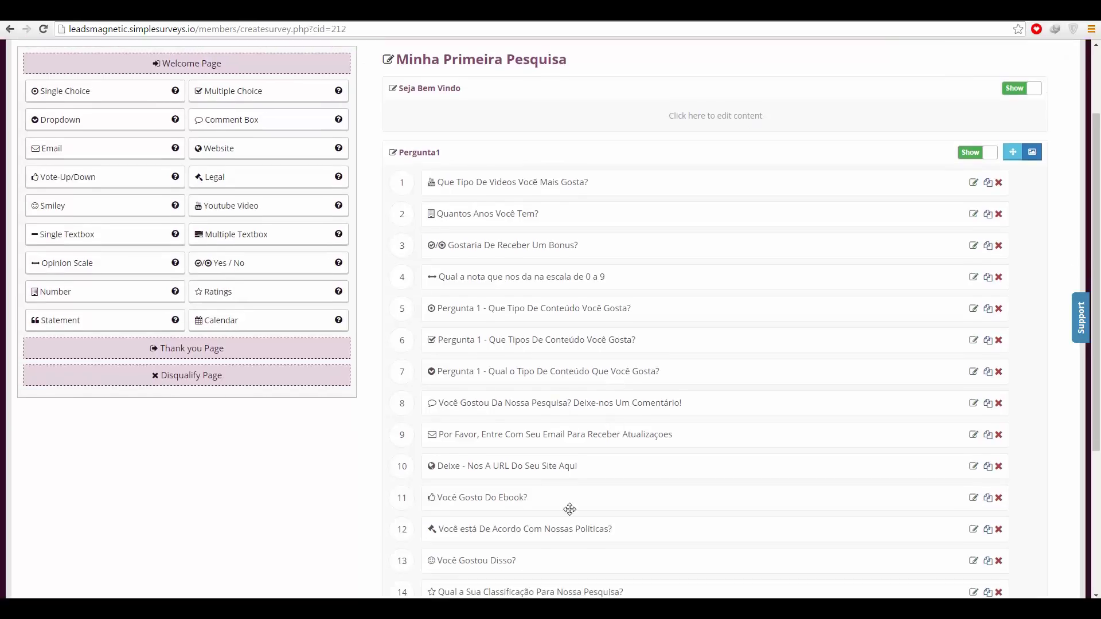
{"action": "scroll", "coordinate": [533, 504], "scroll_direction": "down", "scroll_amount": 2}
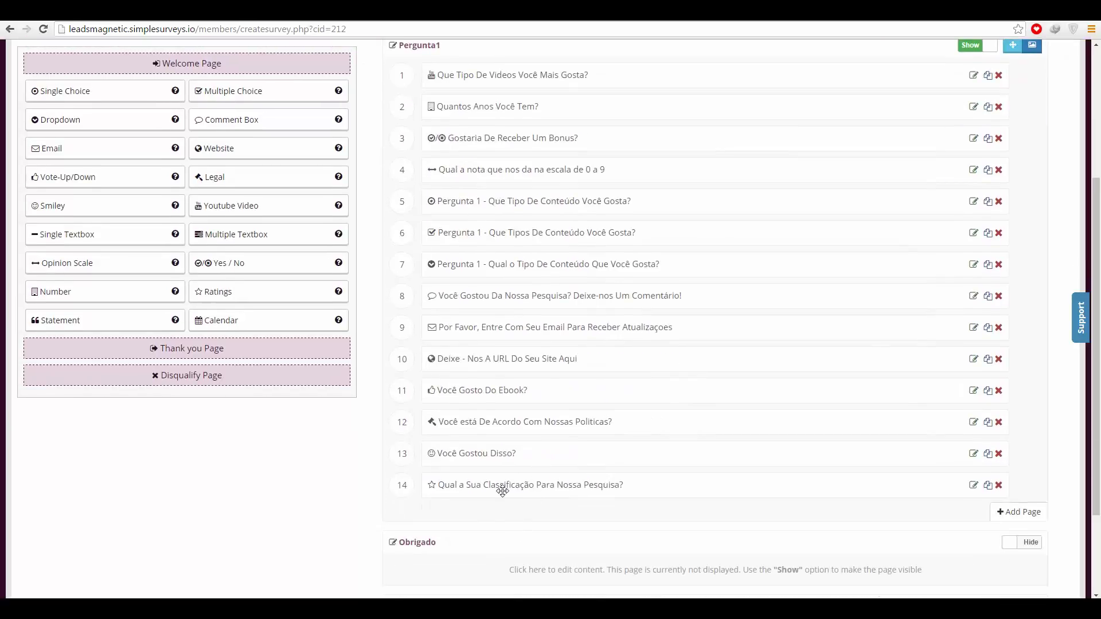
{"action": "left_click_drag", "start_coordinate": [501, 485], "coordinate": [516, 123]}
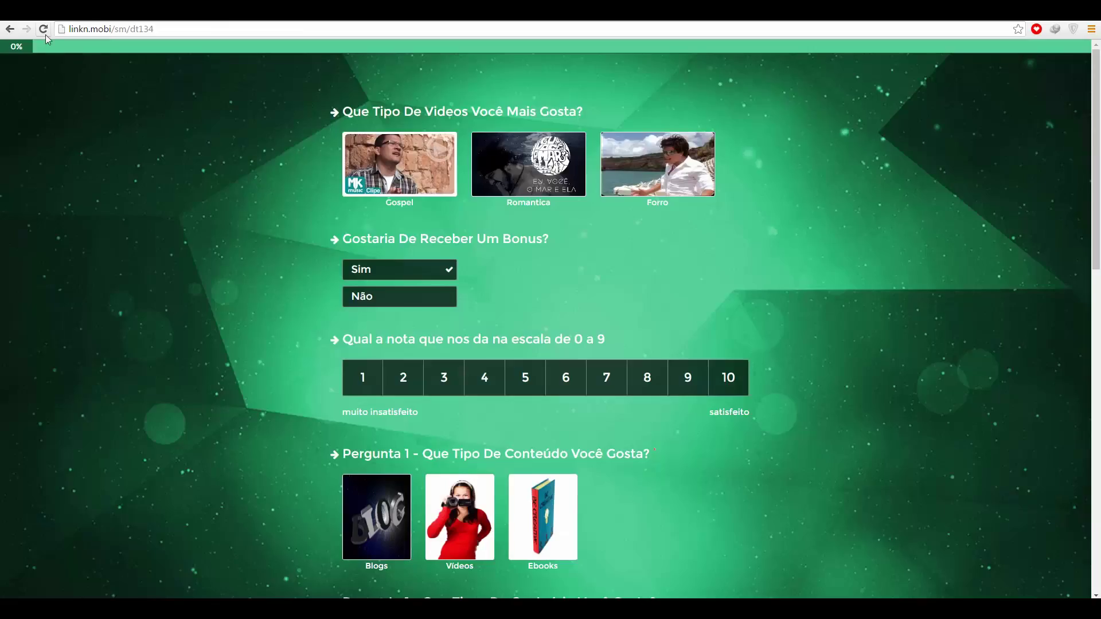
Reload and start the published survey, test different scores in the star rating question, and return to the survey editor
{"action": "left_click", "coordinate": [44, 30]}
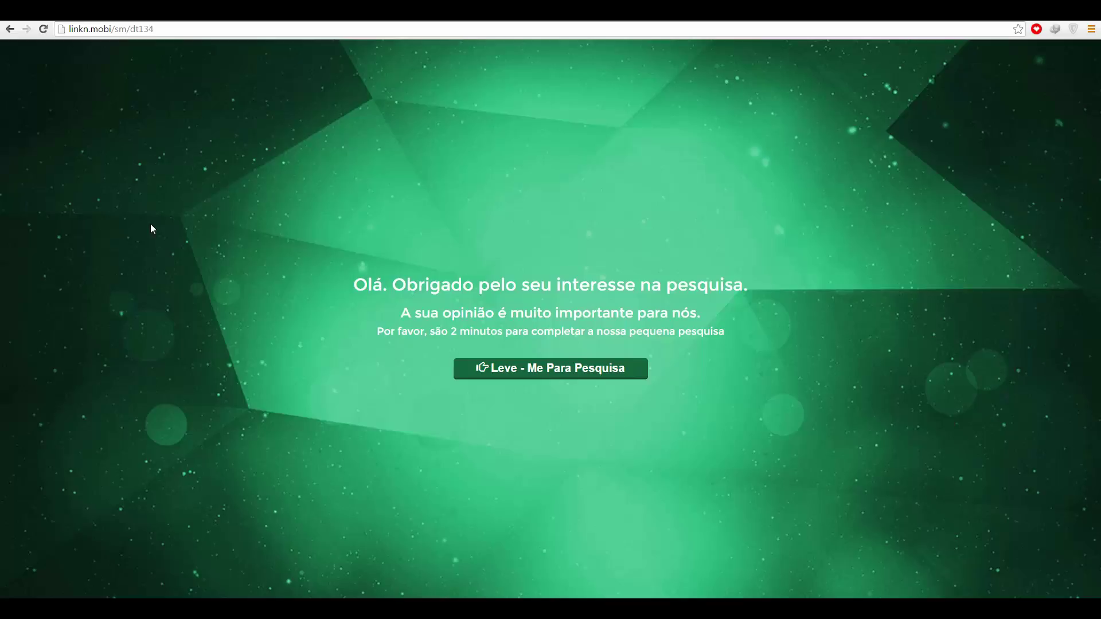
{"action": "left_click", "coordinate": [518, 370]}
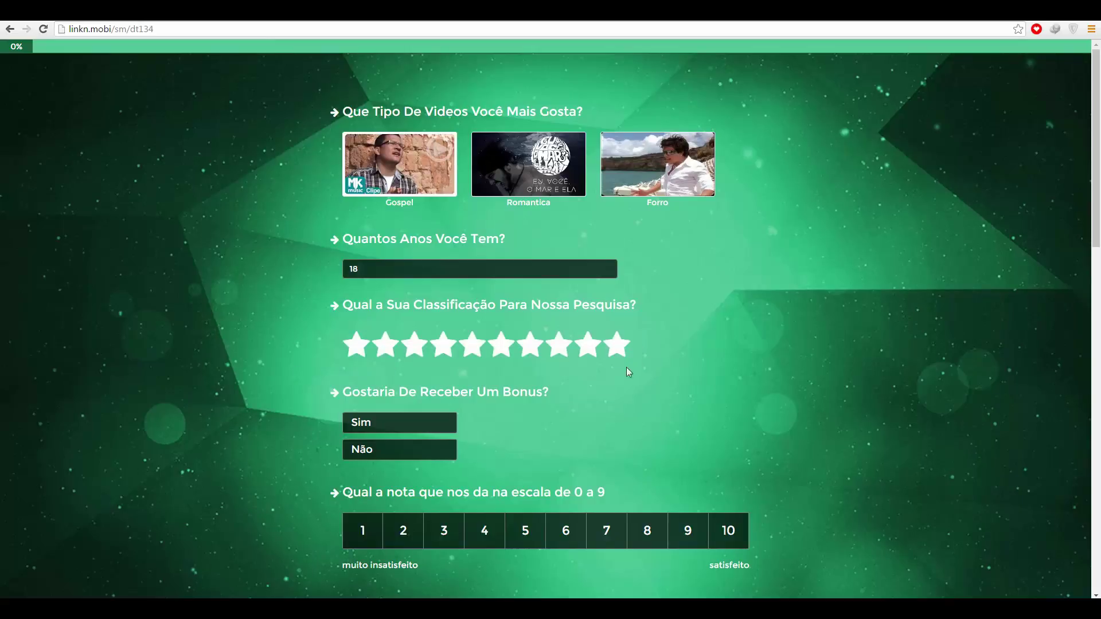
{"action": "left_click", "coordinate": [530, 348]}
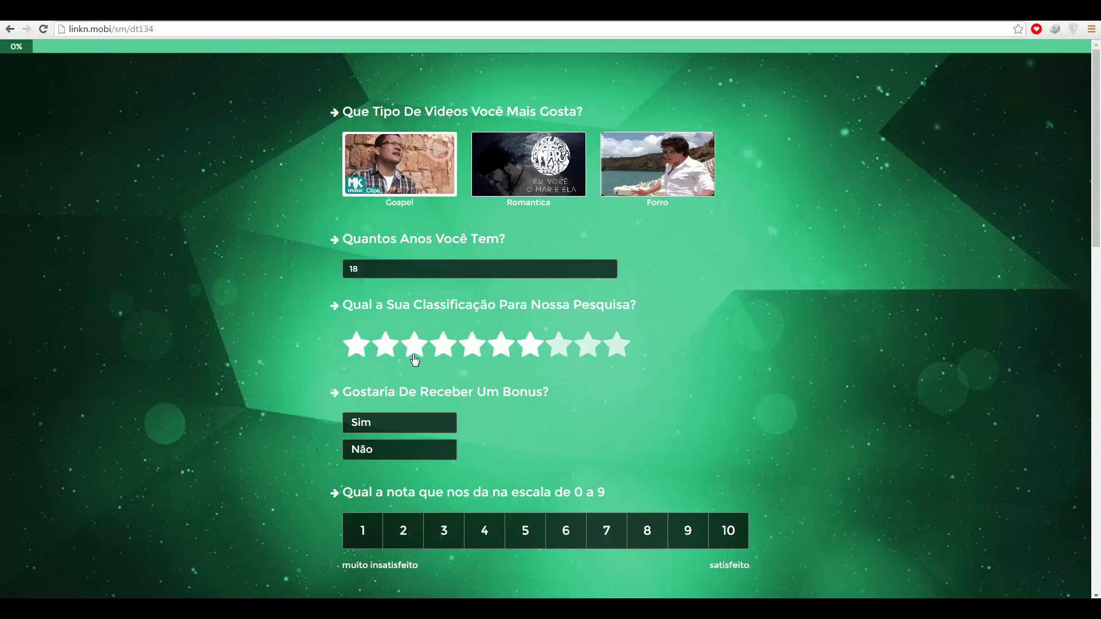
{"action": "left_click", "coordinate": [552, 355]}
{"action": "left_click", "coordinate": [602, 353]}
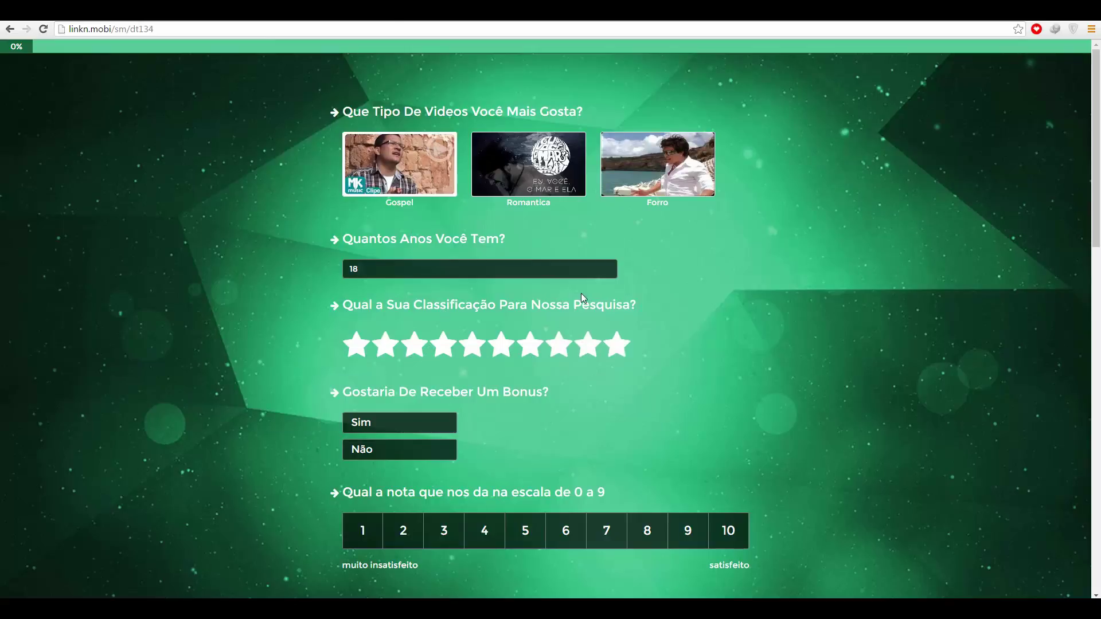
{"action": "key", "text": "ctrl+w"}
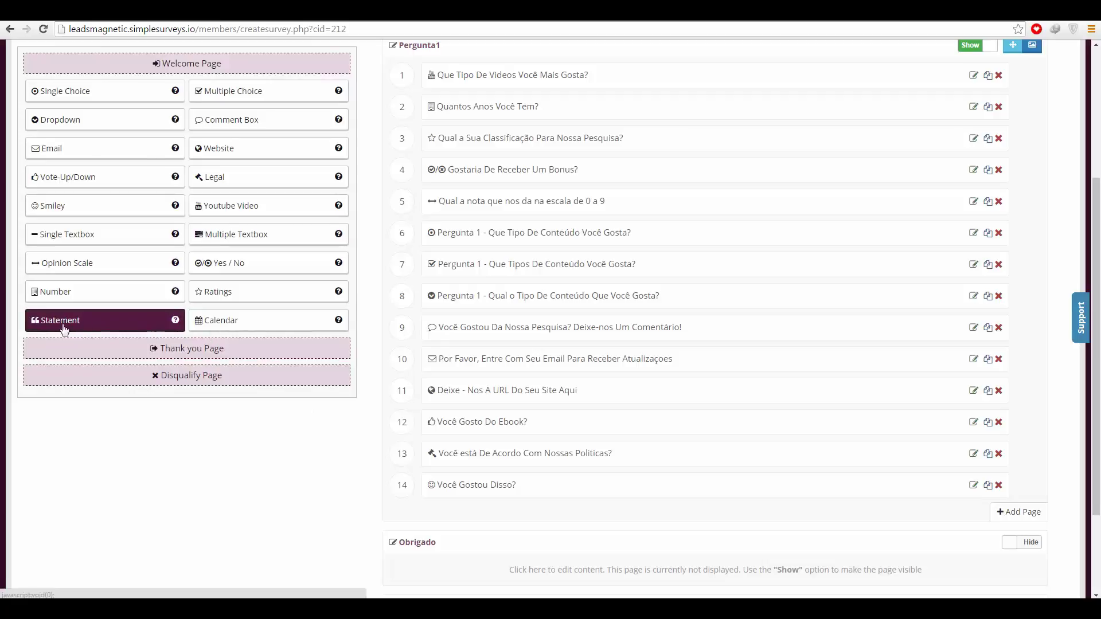
Add a calendar question worded "Qual é a Data Do Seu Aniversario" to the Pergunta1 page and save it
{"action": "left_click", "coordinate": [235, 321]}
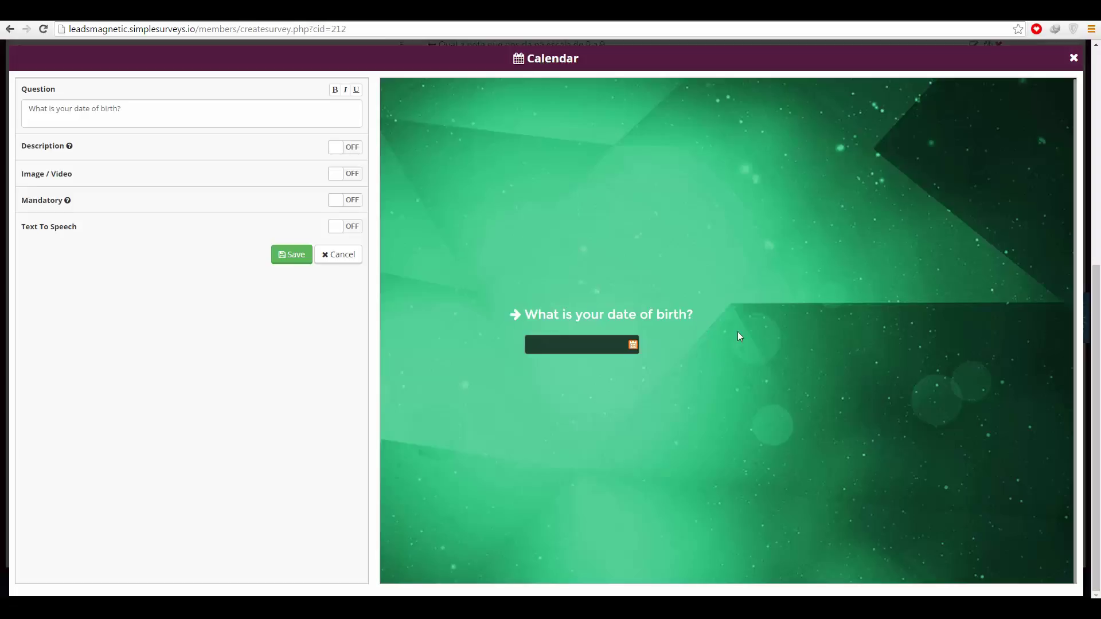
{"action": "triple_click", "coordinate": [26, 106]}
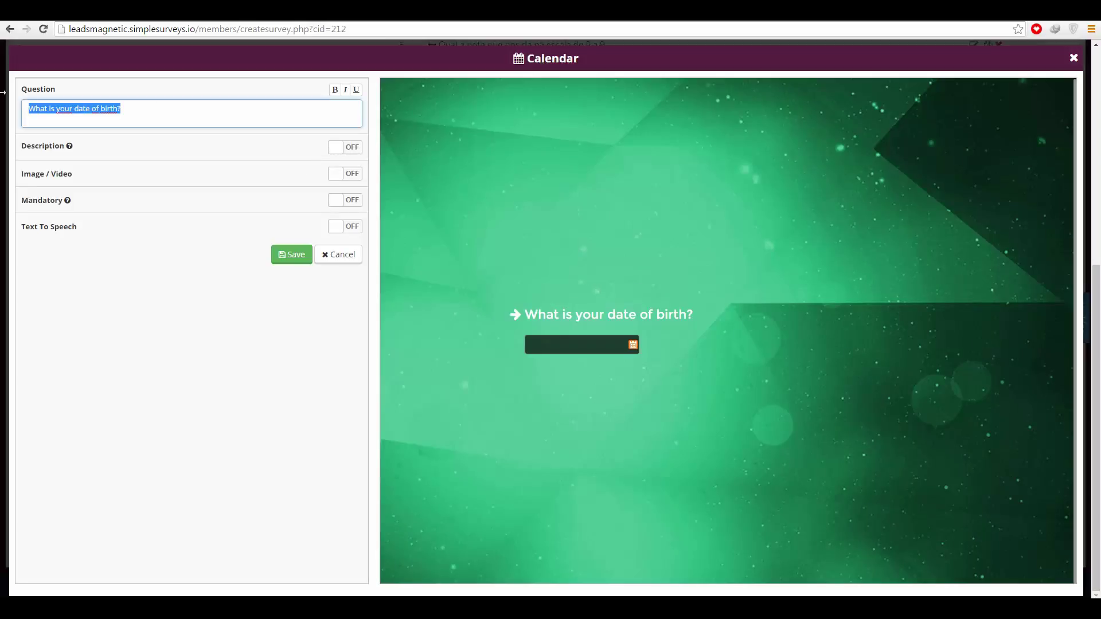
{"action": "type", "text": "Qu"}
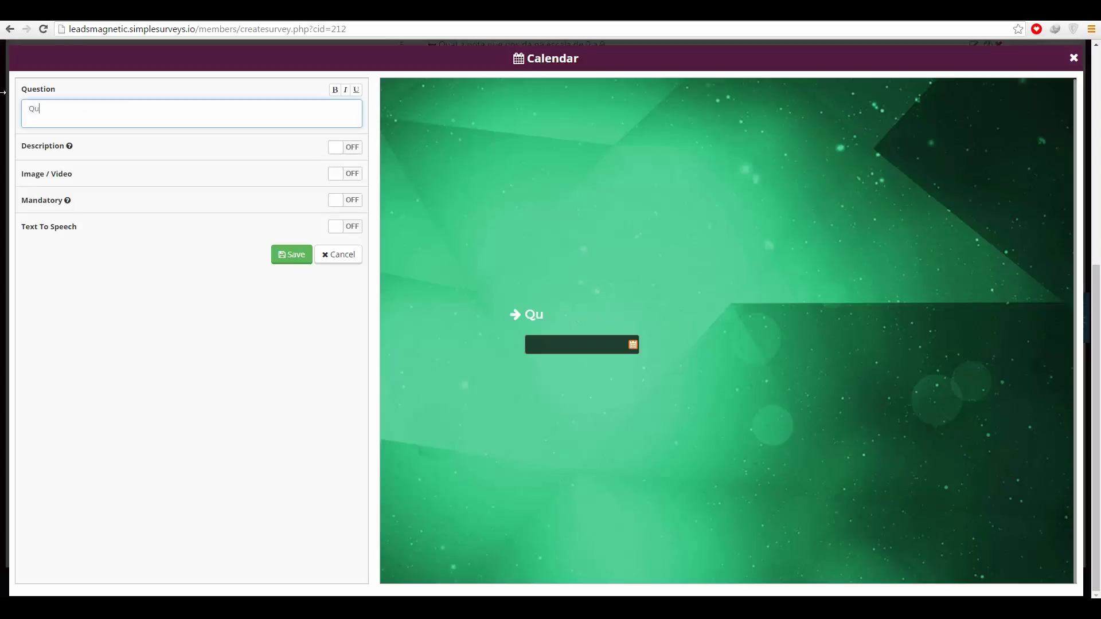
{"action": "type", "text": "al pe a Data D"}
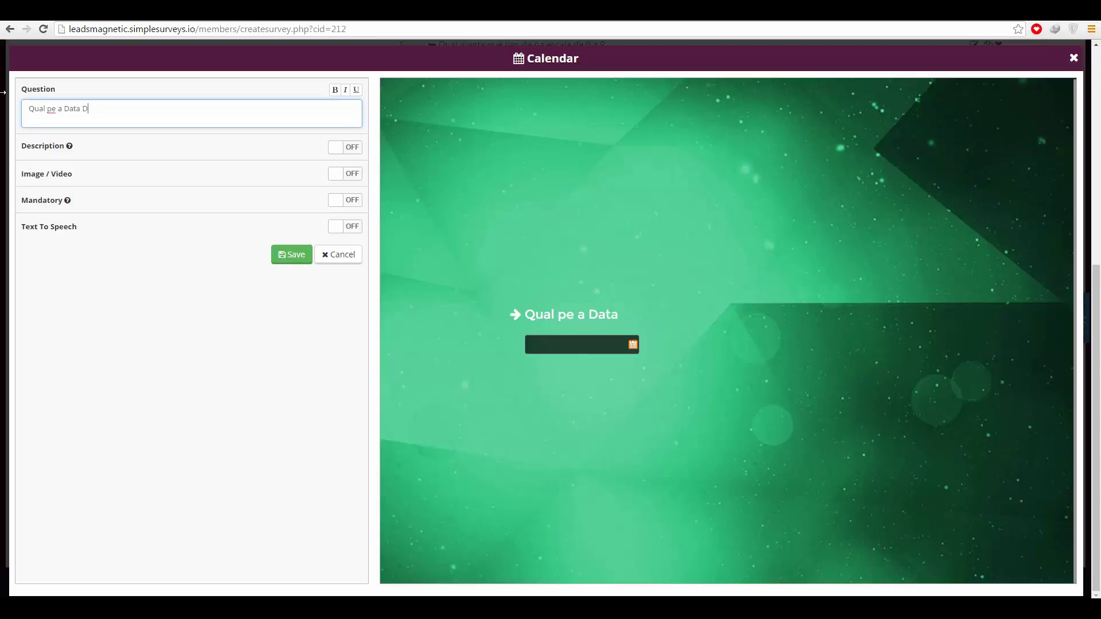
{"action": "type", "text": "o Seu ANiversario"}
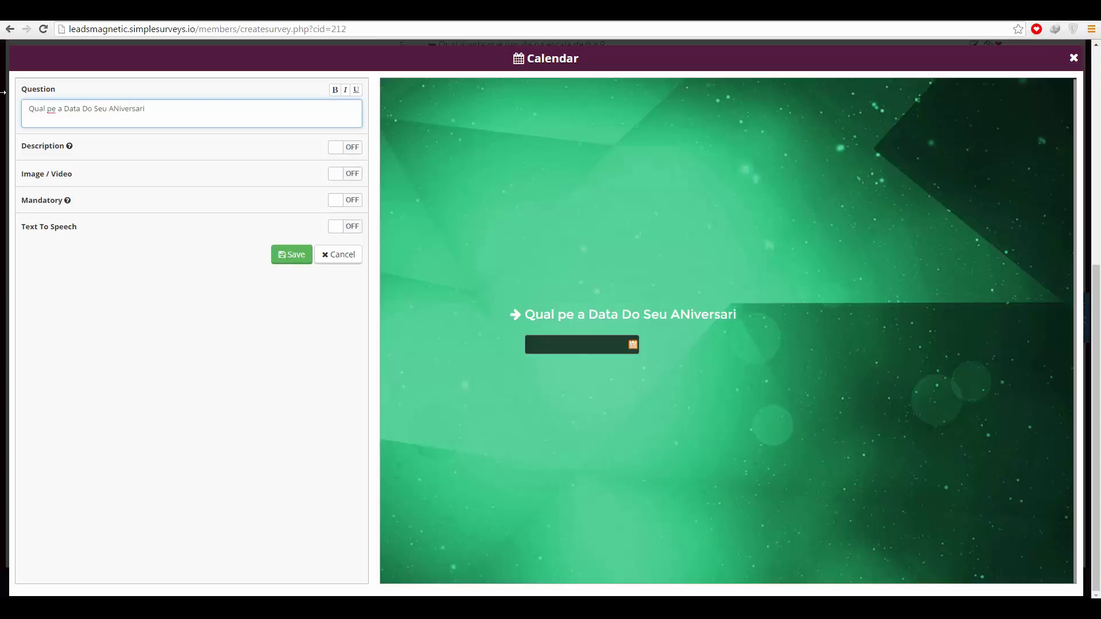
{"action": "key", "text": "BackSpace"}
{"action": "type", "text": "n"}
{"action": "type", "text": "o"}
{"action": "double_click", "coordinate": [52, 109]}
{"action": "type", "text": "é a"}
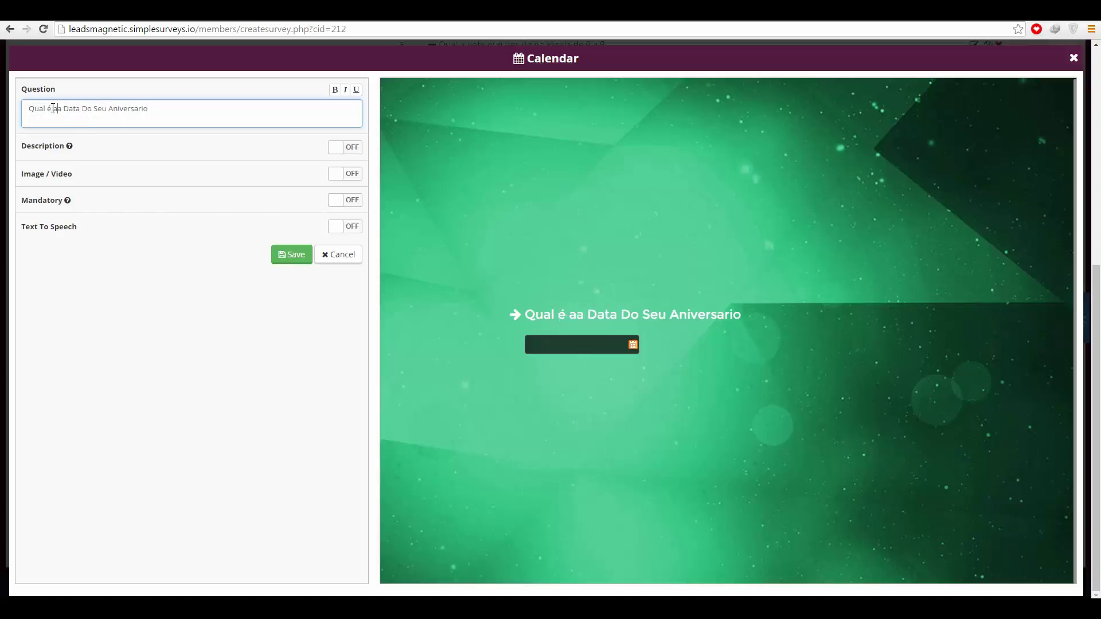
{"action": "key", "text": "BackSpace"}
{"action": "key", "text": "BackSpace"}
{"action": "left_click", "coordinate": [301, 255]}
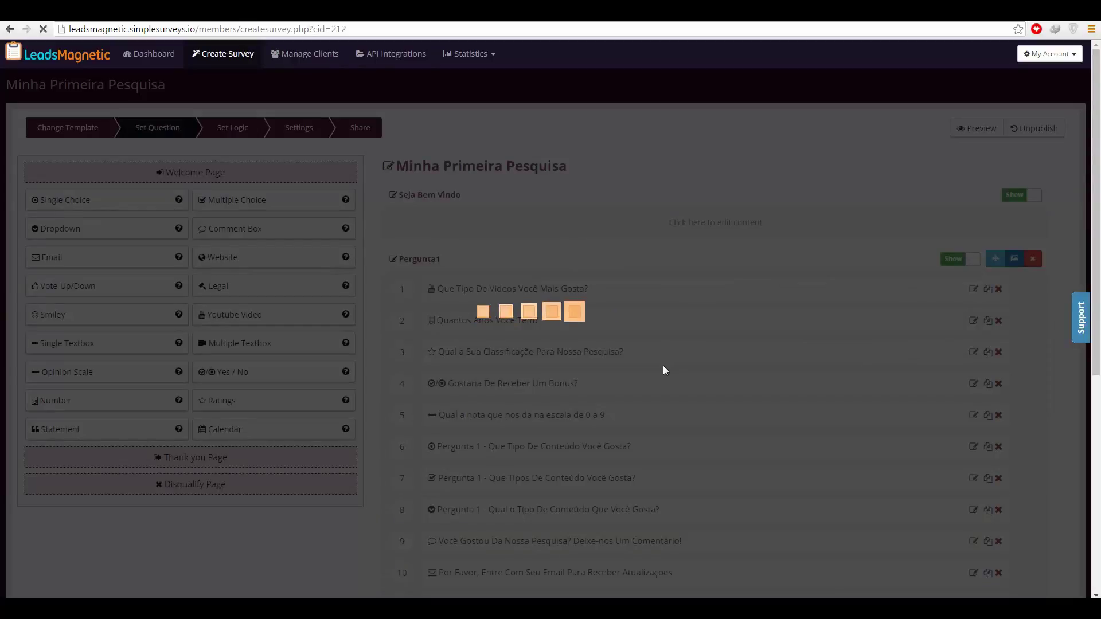
Move the calendar question to fourth place on the Pergunta1 page, directly below "Qual a Sua Classificação Para Nossa Pesquisa?"
{"action": "scroll", "coordinate": [663, 370], "scroll_direction": "down", "scroll_amount": 5}
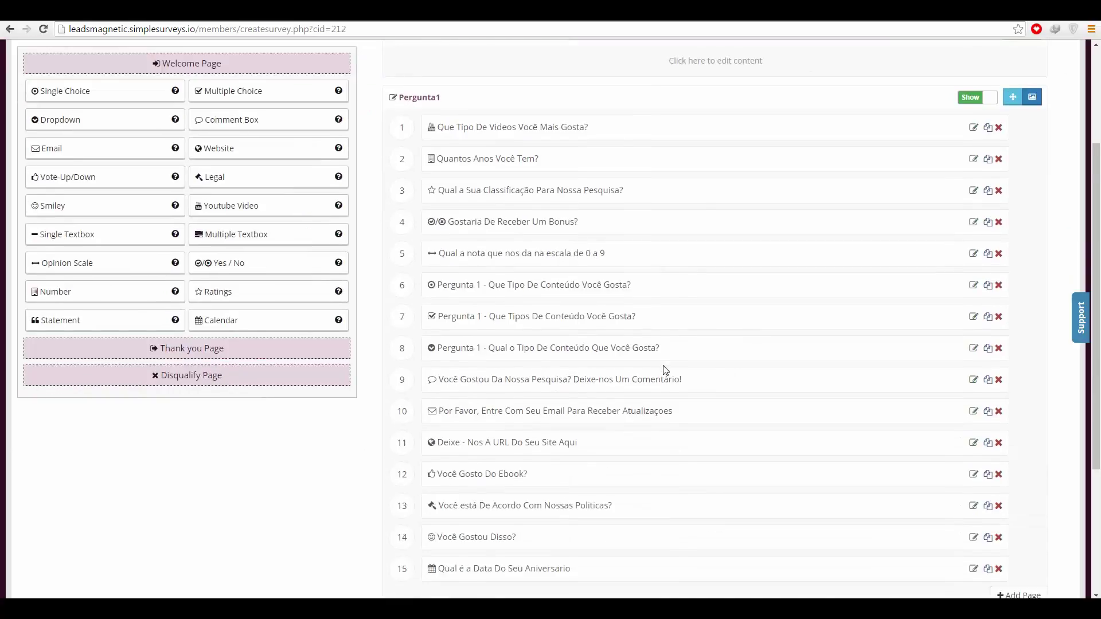
{"action": "left_click_drag", "start_coordinate": [573, 466], "coordinate": [516, 107]}
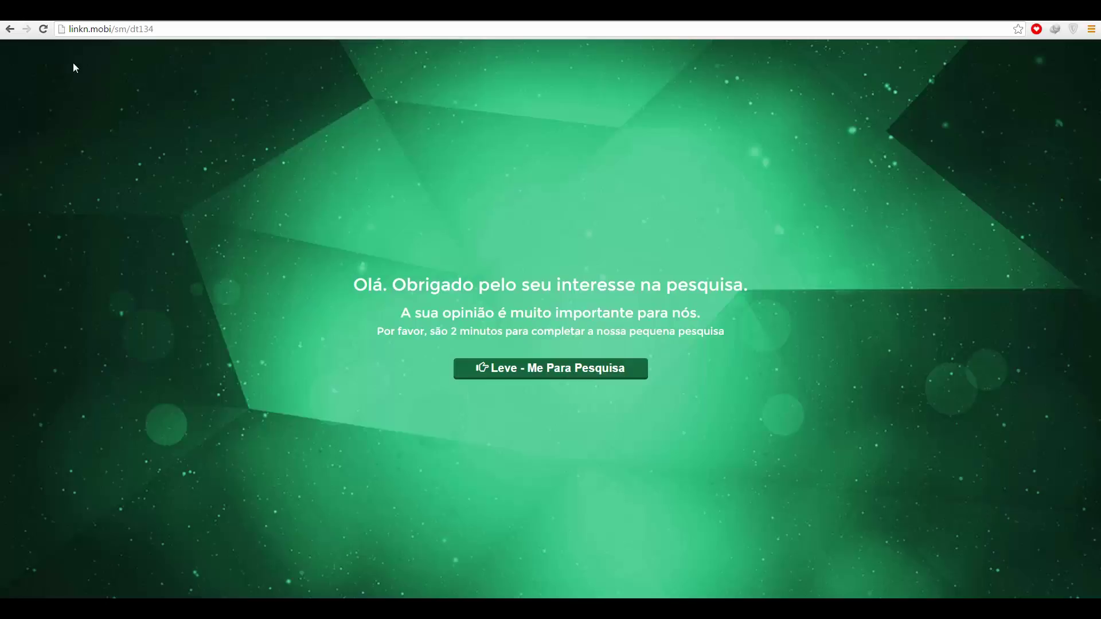
Start the published survey, answer the age question with 18 and pick today's date in the birthday question
{"action": "left_click", "coordinate": [486, 367]}
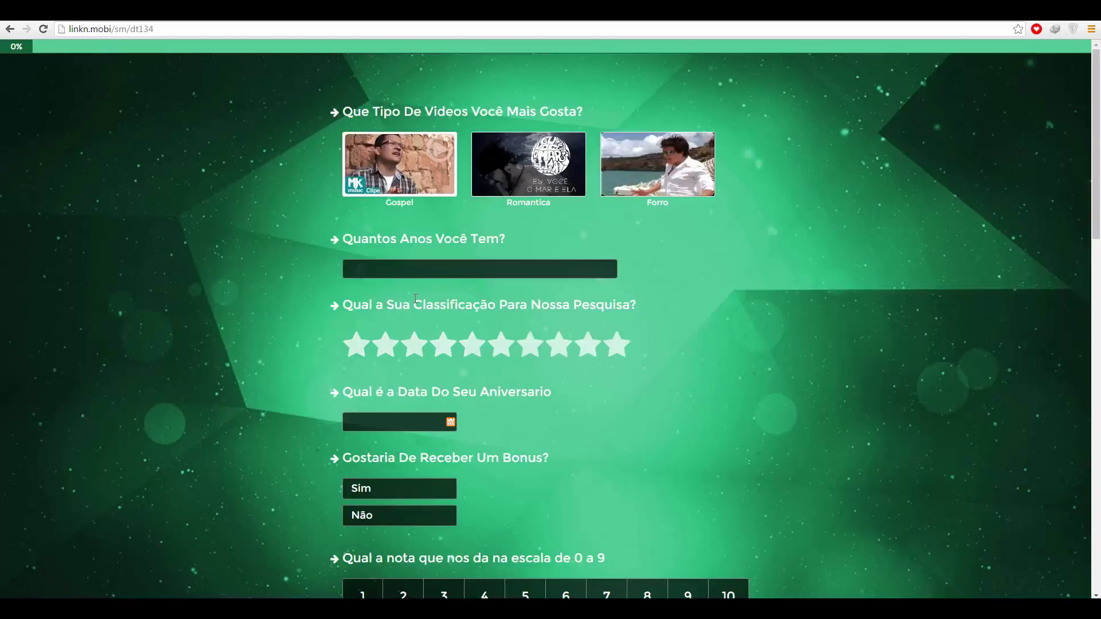
{"action": "left_click", "coordinate": [411, 277]}
{"action": "type", "text": "18"}
{"action": "left_click", "coordinate": [451, 424]}
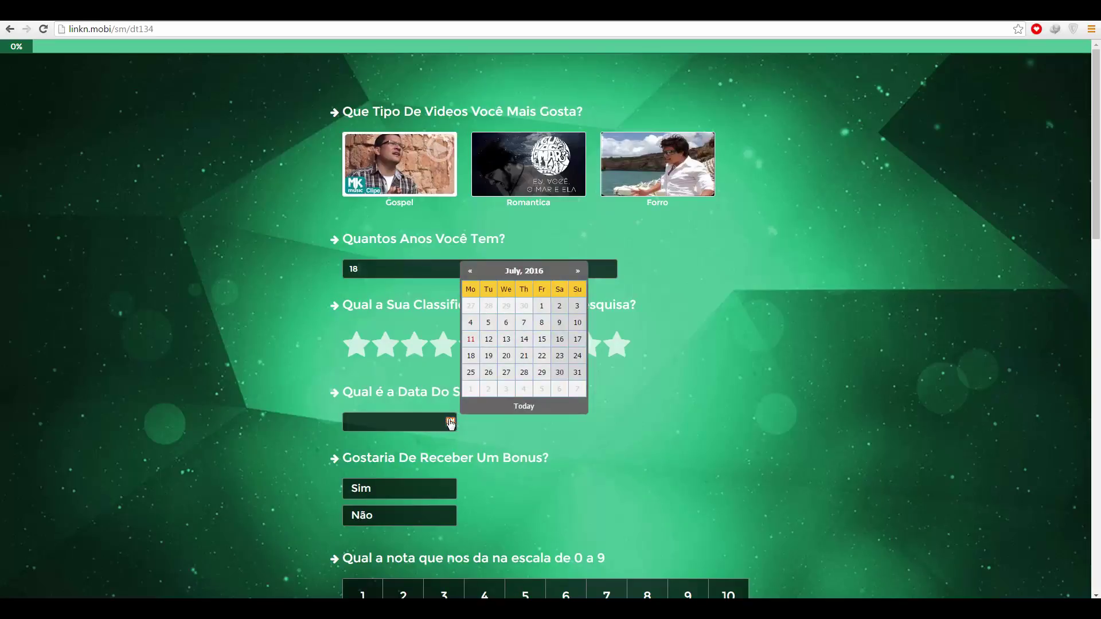
{"action": "left_click", "coordinate": [471, 339]}
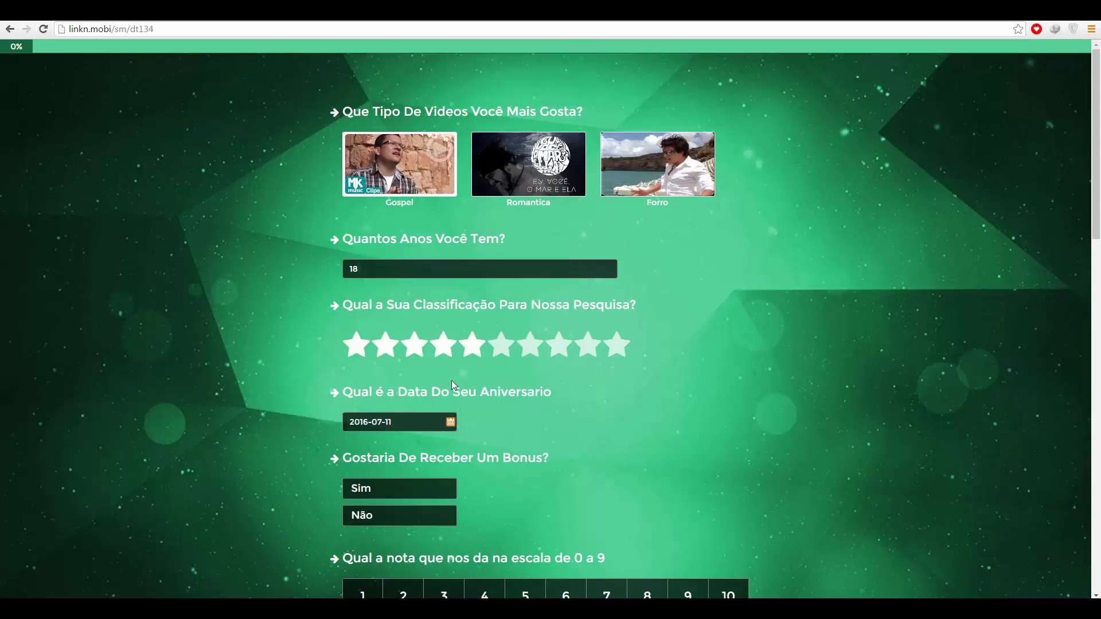
Test choosing a different day of the same month in the birthday question, and return to the survey editor
{"action": "left_click", "coordinate": [452, 424]}
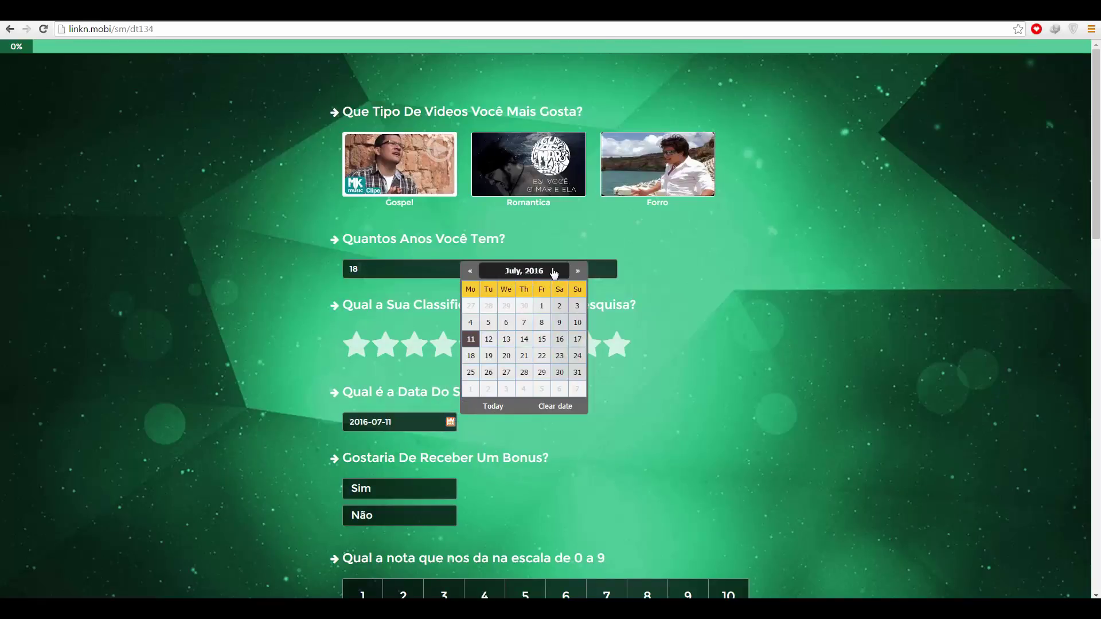
{"action": "left_click", "coordinate": [539, 340]}
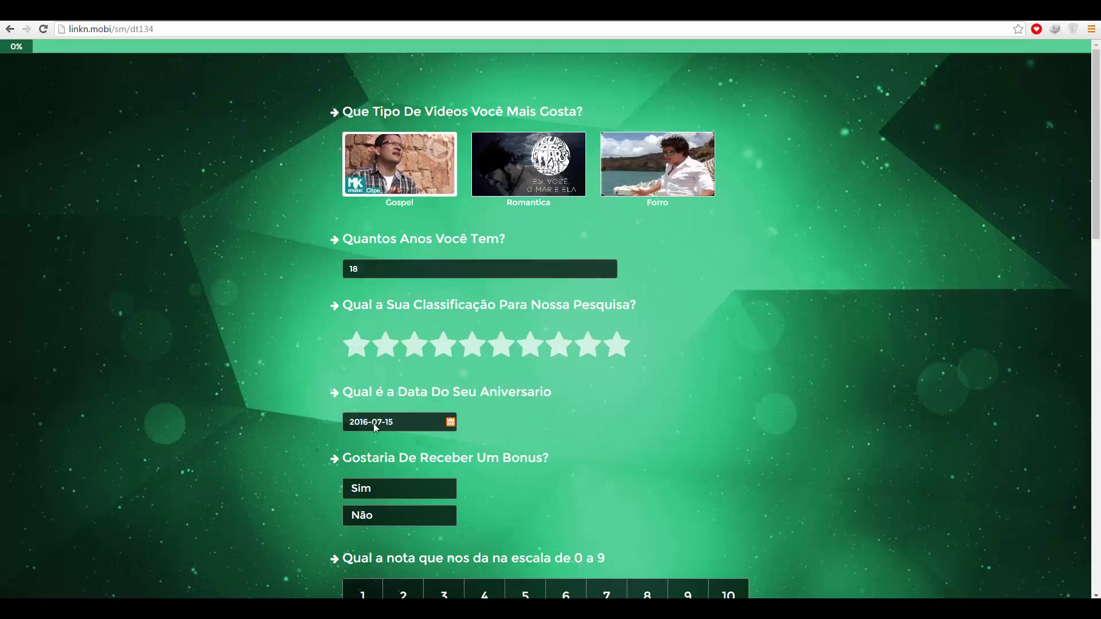
{"action": "scroll", "coordinate": [548, 410], "scroll_direction": "down", "scroll_amount": 2}
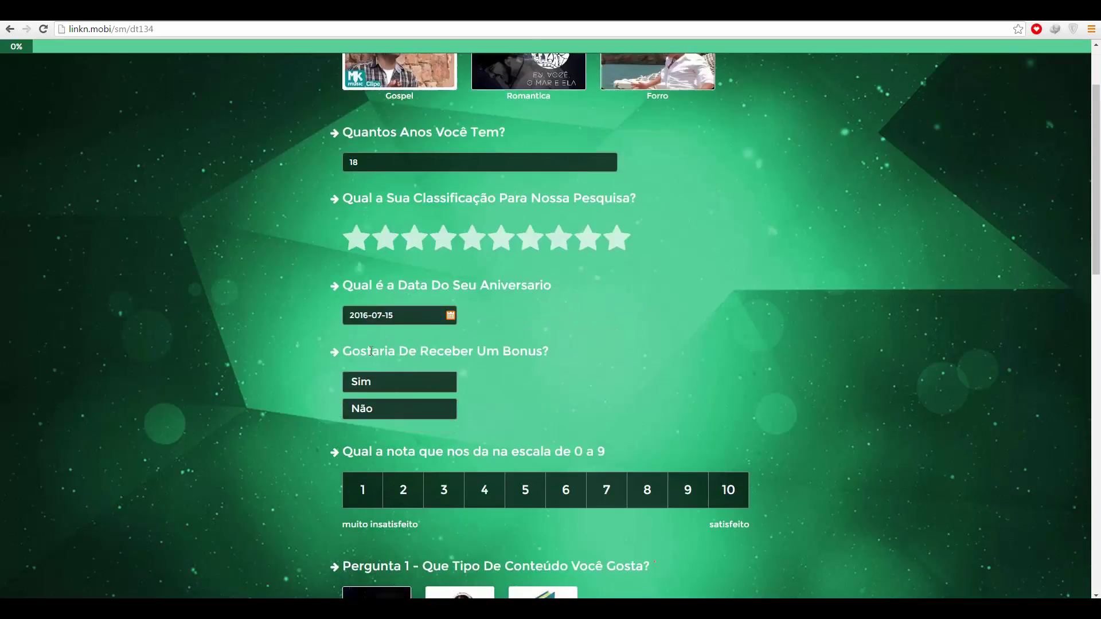
{"action": "scroll", "coordinate": [497, 389], "scroll_direction": "up", "scroll_amount": 1}
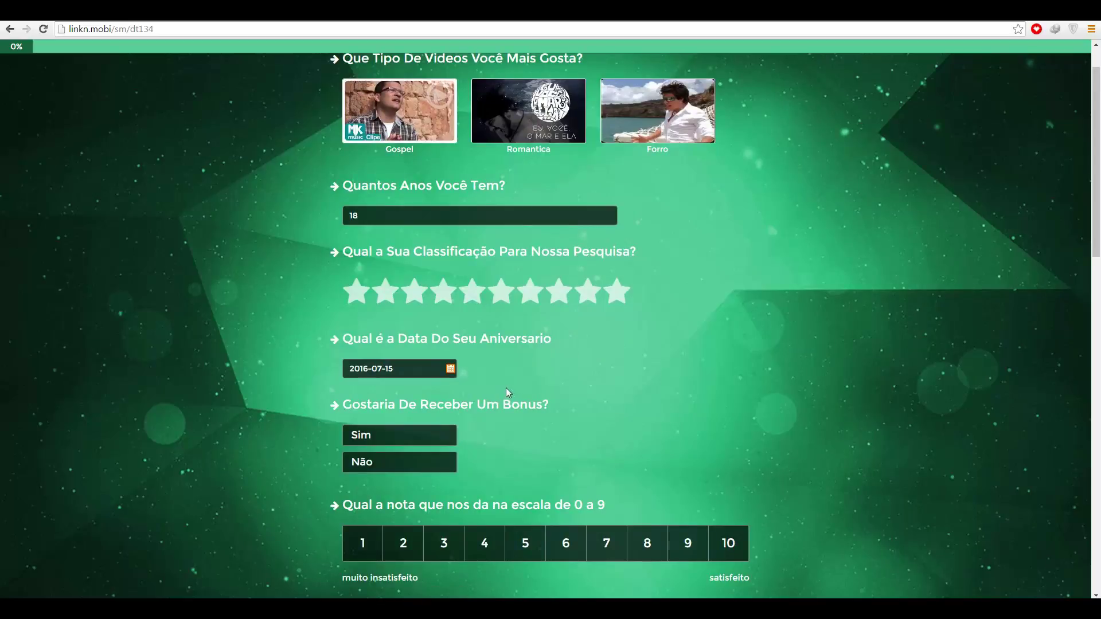
{"action": "scroll", "coordinate": [497, 387], "scroll_direction": "up", "scroll_amount": 1}
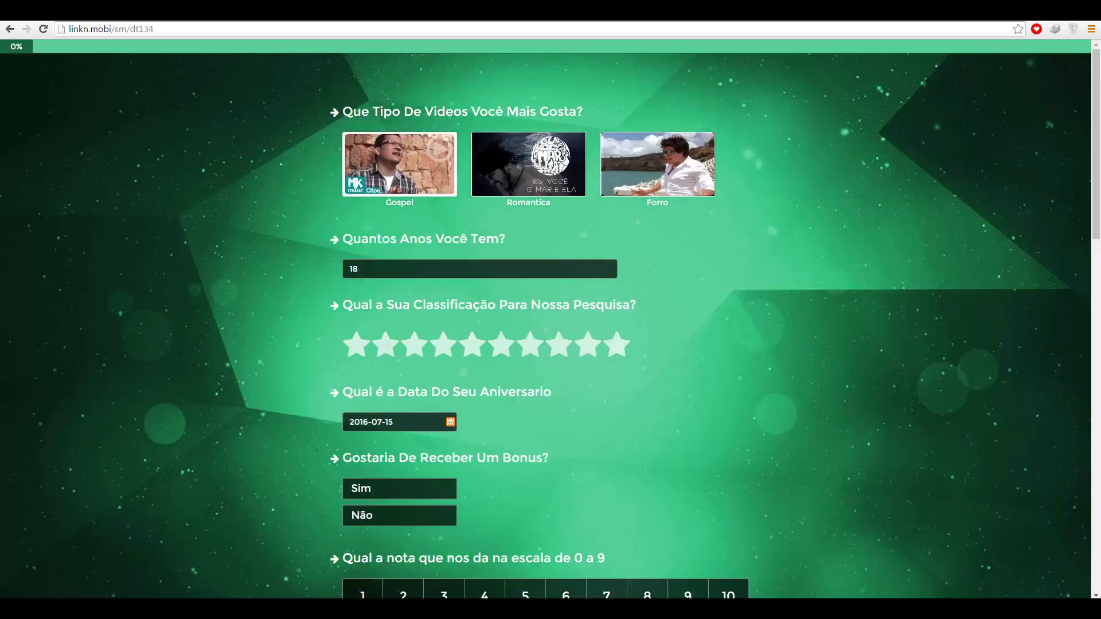
{"action": "key", "text": "ctrl+w"}
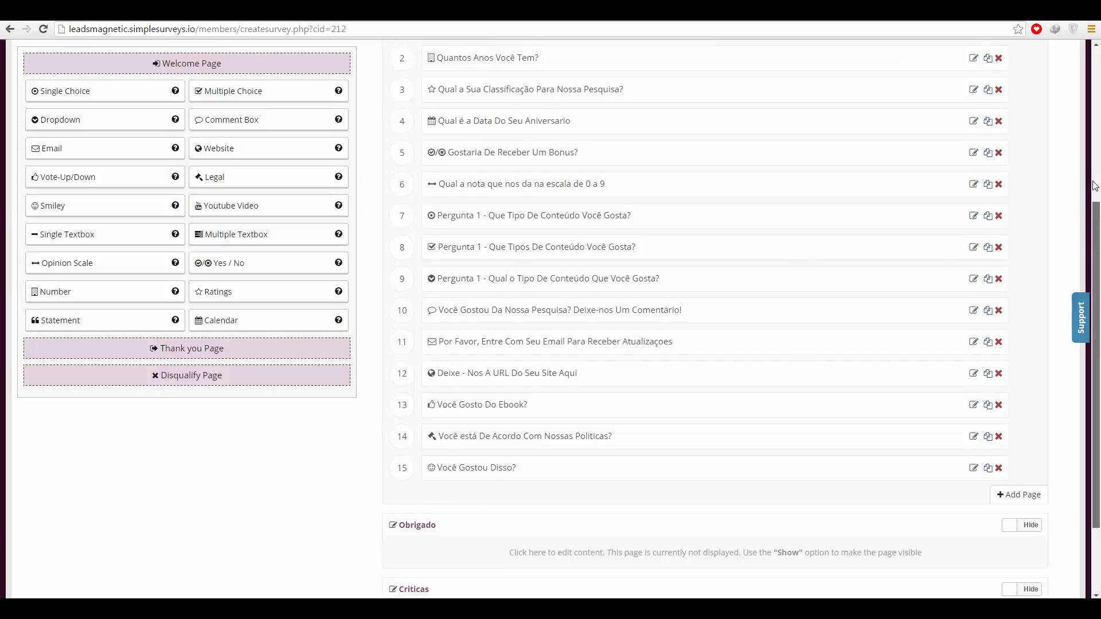
Delete the question "Que Tipo De Videos Você Mais Gosta?" from the Pergunta1 page
{"action": "left_click_drag", "start_coordinate": [1095, 237], "coordinate": [1093, 171]}
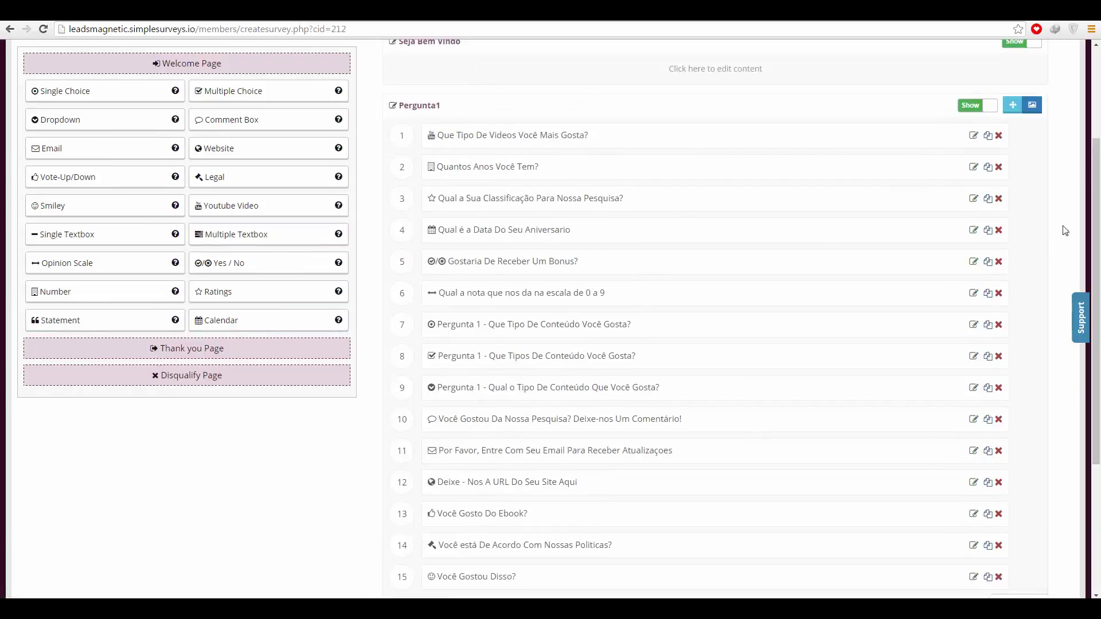
{"action": "left_click", "coordinate": [999, 136]}
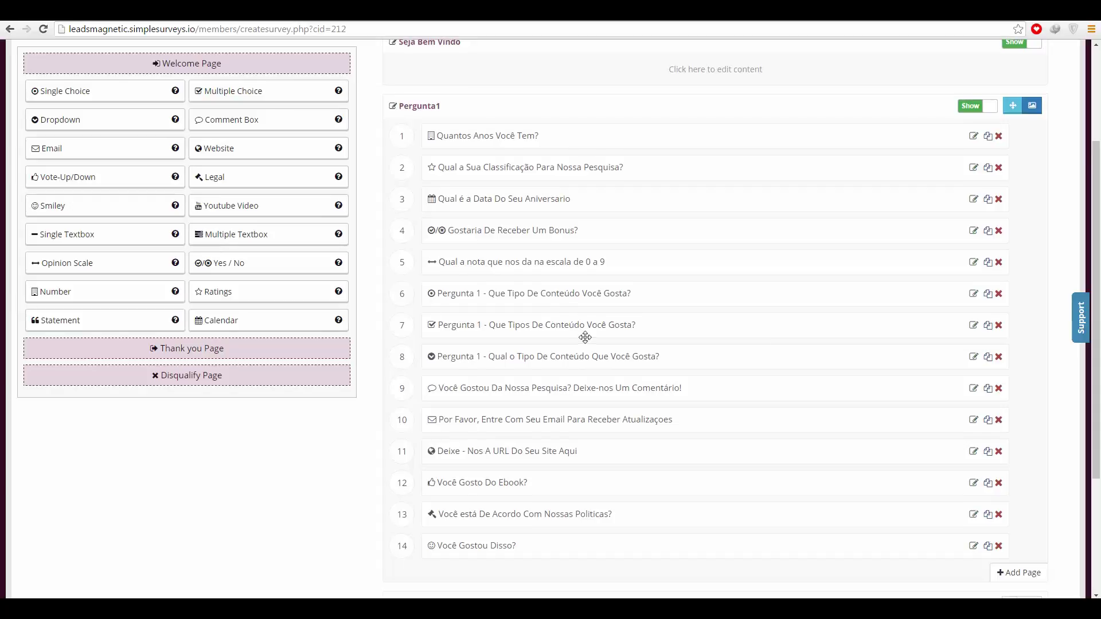
{"action": "scroll", "coordinate": [584, 337], "scroll_direction": "up", "scroll_amount": 3}
{"action": "scroll", "coordinate": [640, 340], "scroll_direction": "down", "scroll_amount": 1}
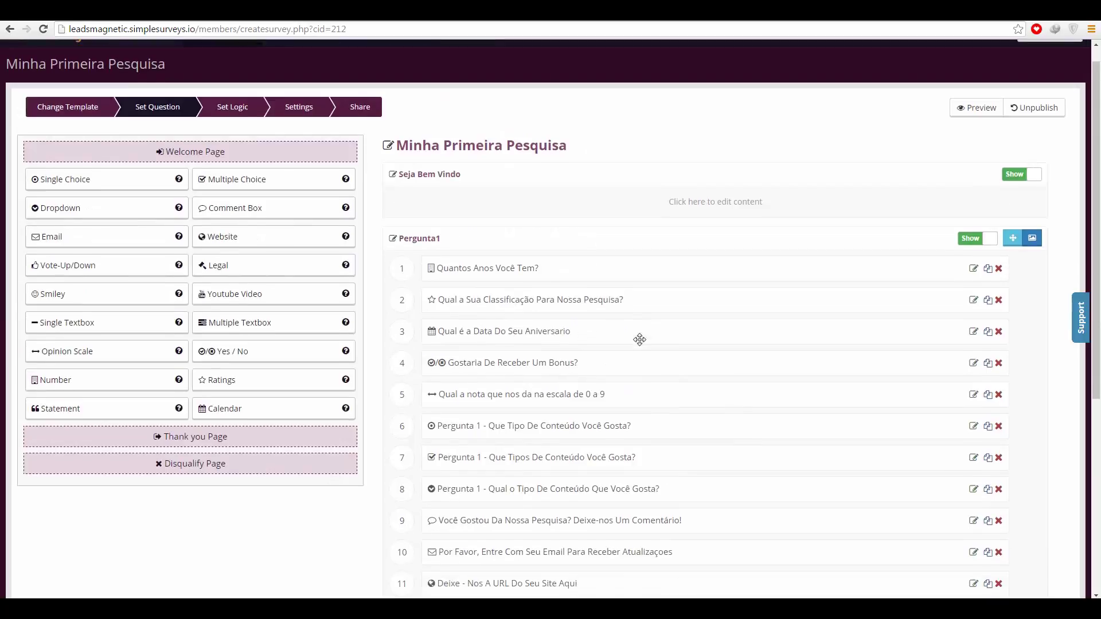